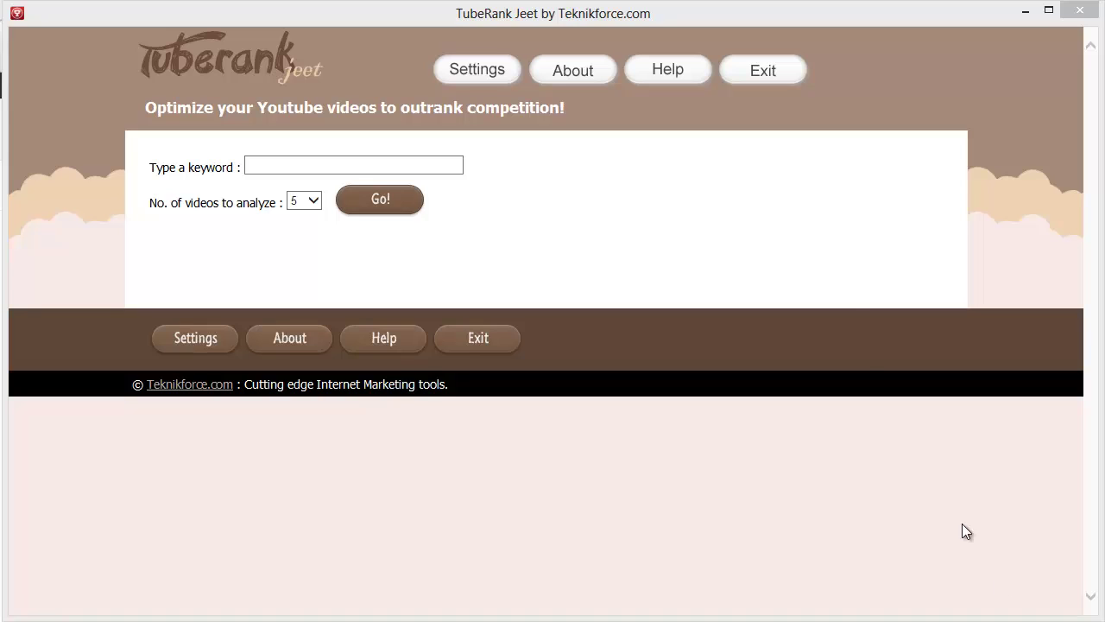
# Enter 'android smartphones' as the keyword in TubeRank Jeet.
pyautogui.click(655, 233)
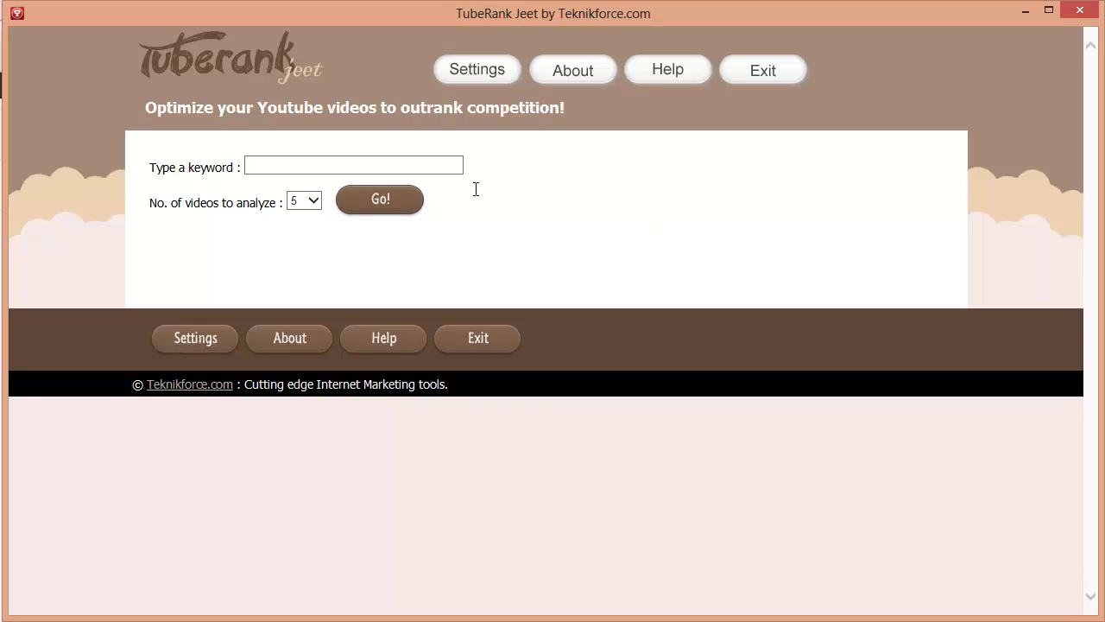
pyautogui.click(448, 170)
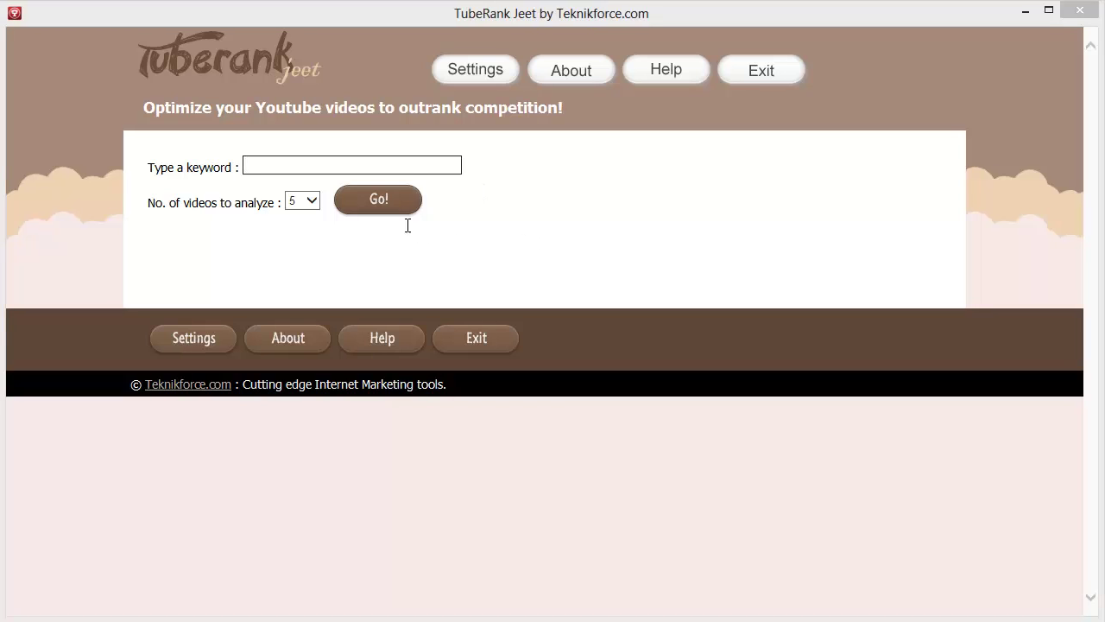
pyautogui.click(415, 168)
pyautogui.write('android smartphones')
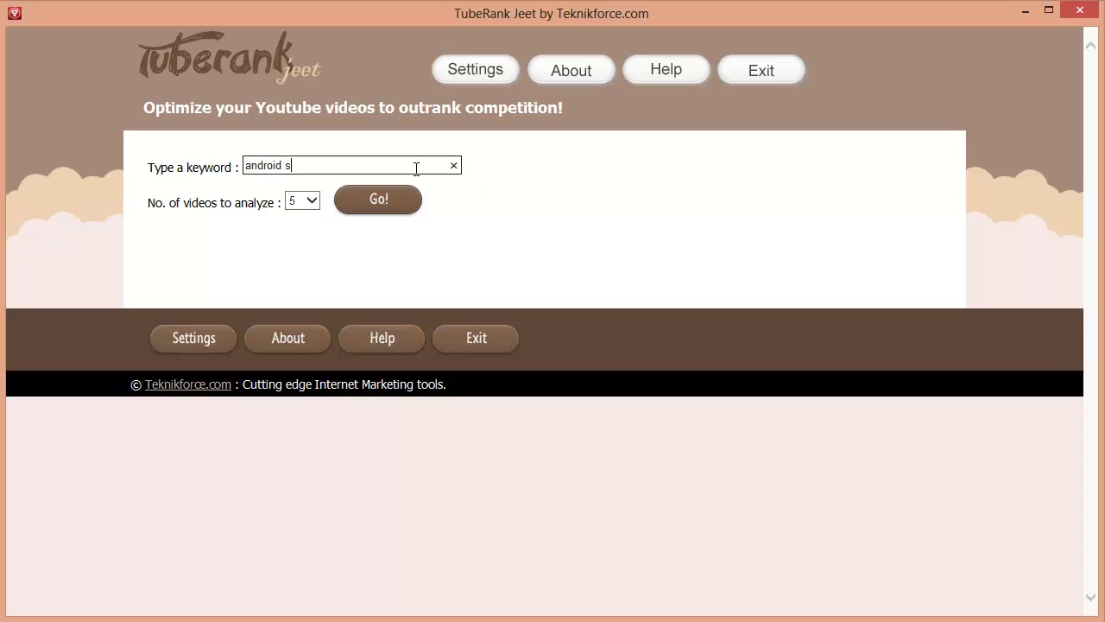
# Set the number of videos to analyze to 10.
pyautogui.click(312, 208)
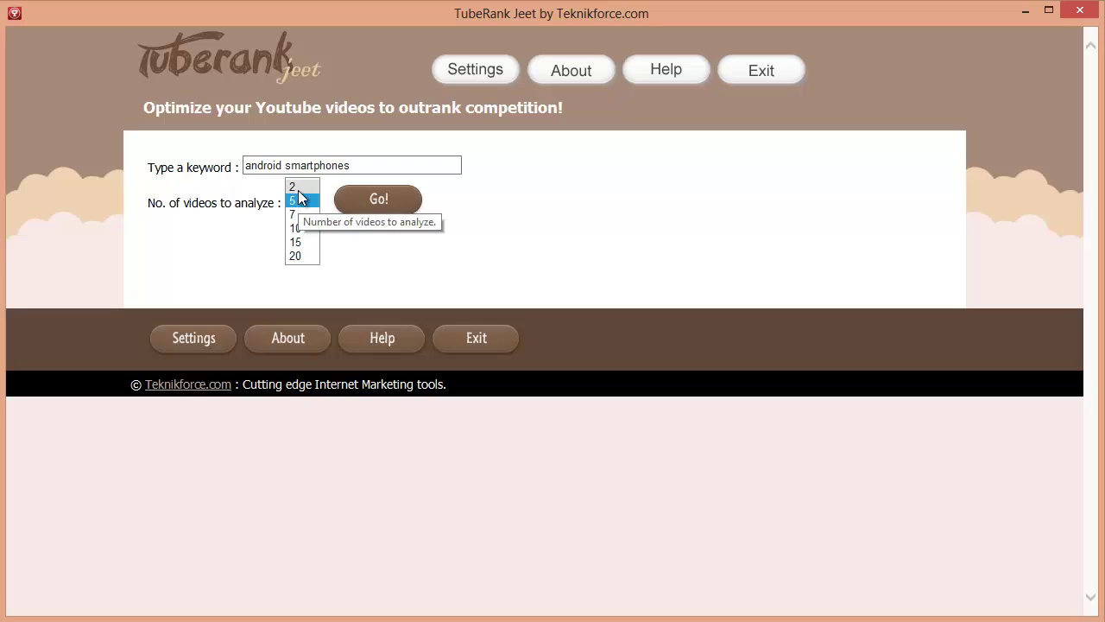
pyautogui.click(298, 188)
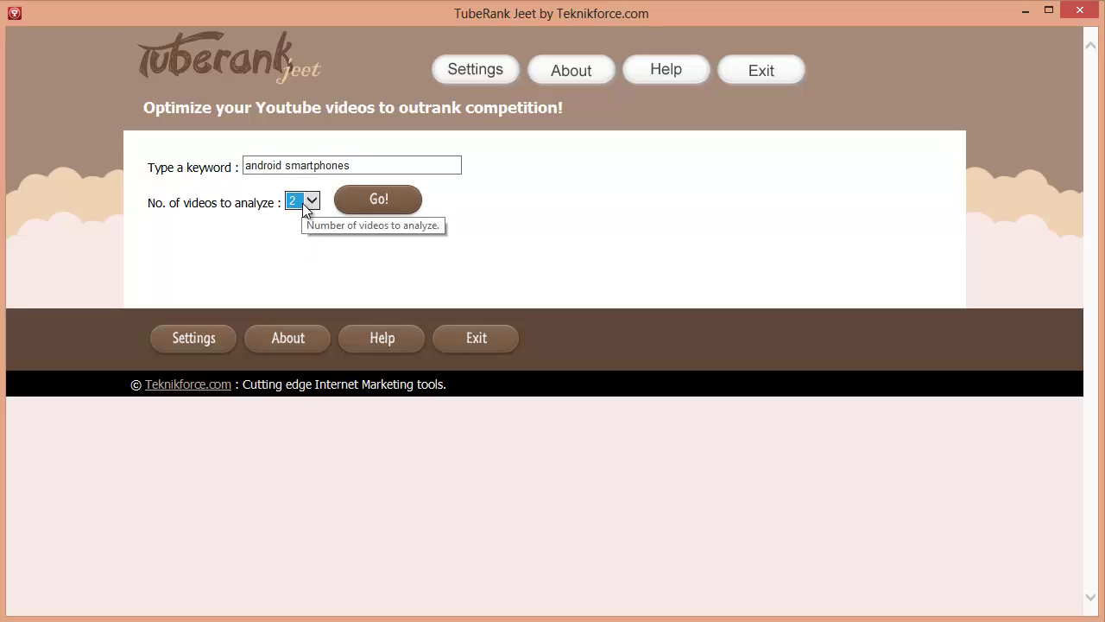
pyautogui.click(304, 207)
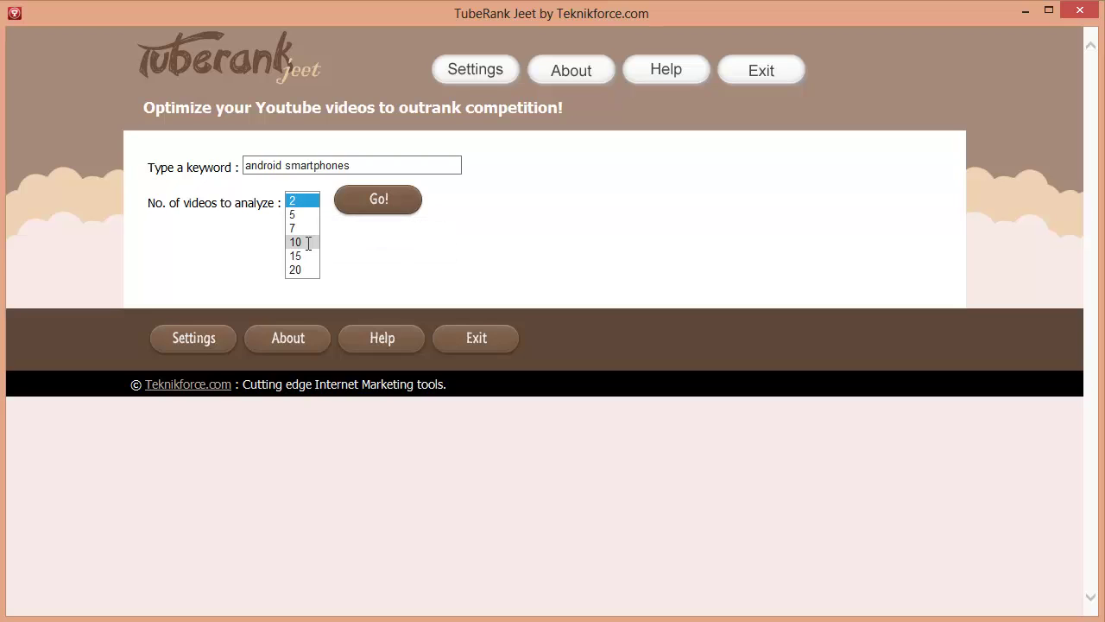
pyautogui.click(304, 242)
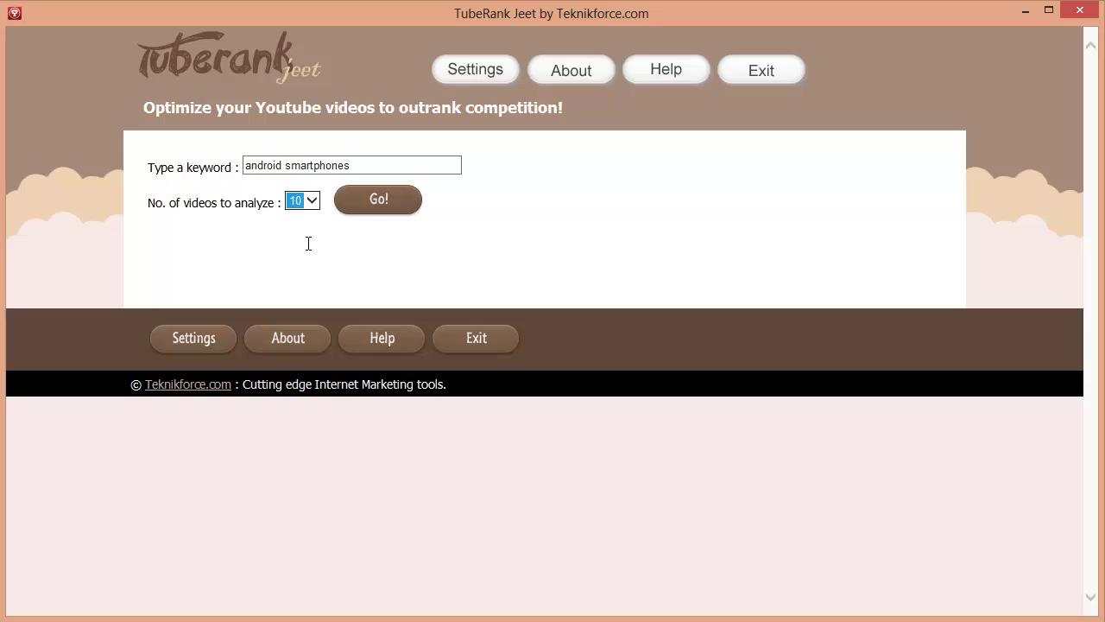
# Run the 'android smartphones' analysis and scroll through the competing videos.
pyautogui.click(366, 206)
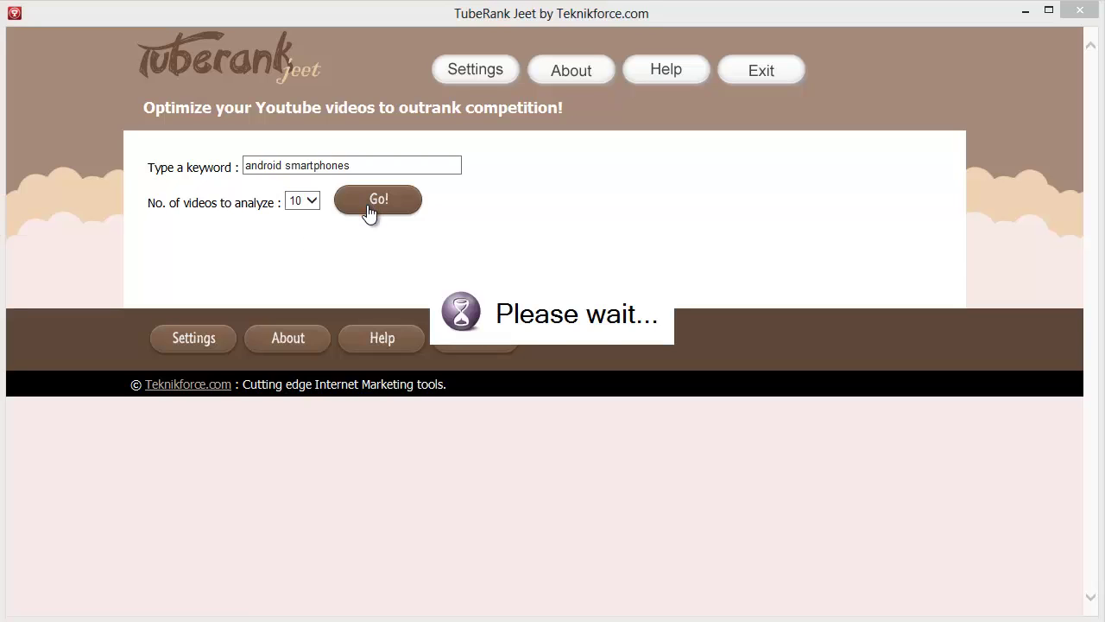
pyautogui.scroll(-2, 846, 262)
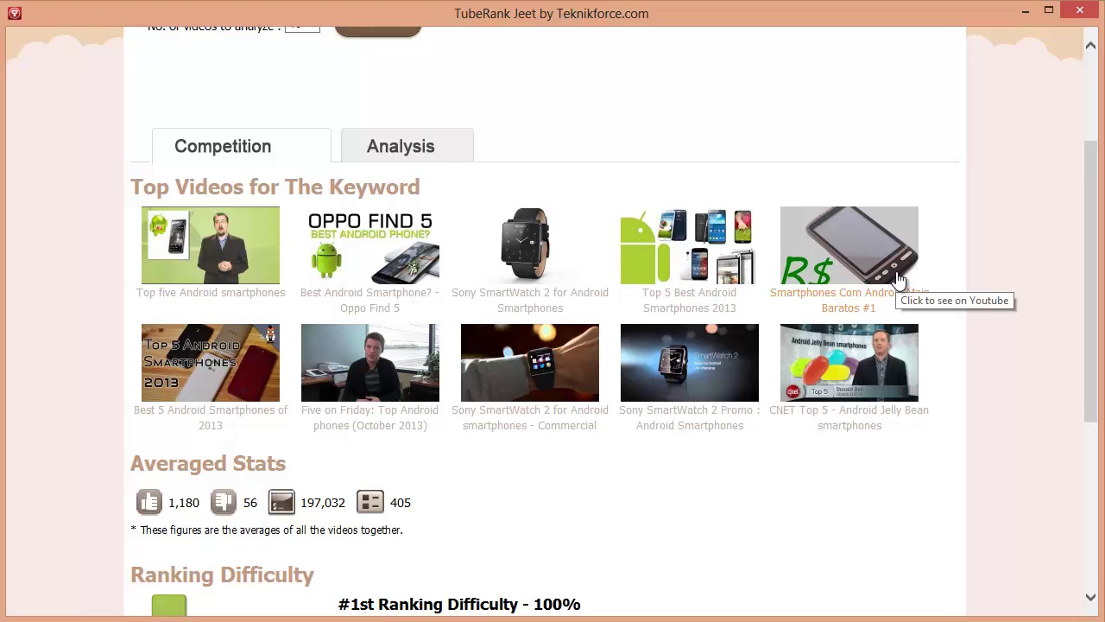
pyautogui.scroll(-1, 898, 281)
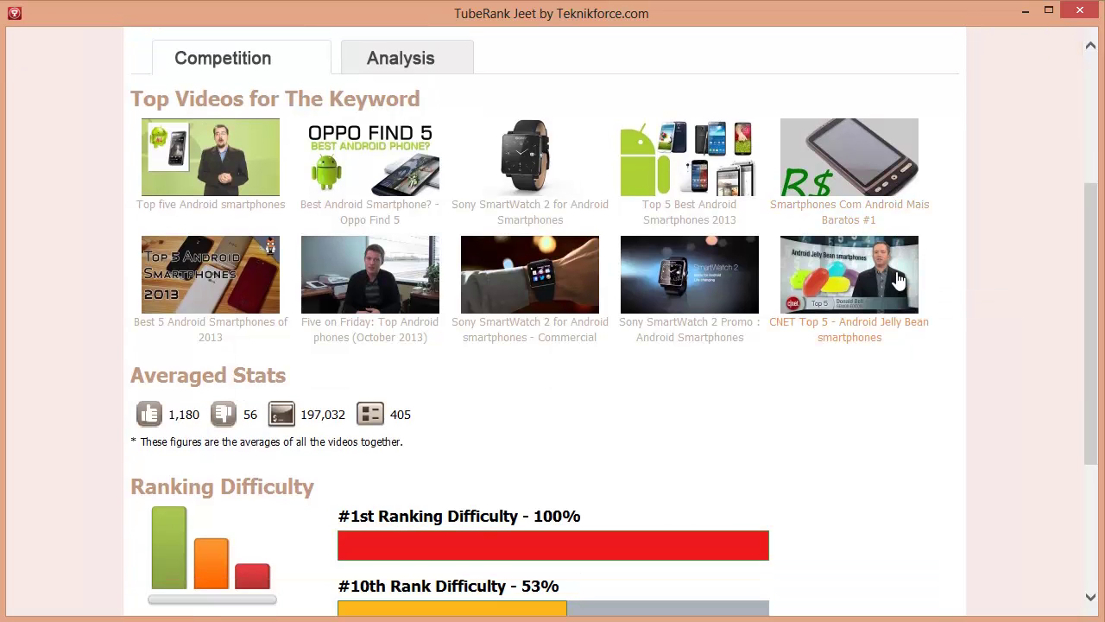
# Preview the Sony SmartWatch 2 video on YouTube, then close it.
pyautogui.scroll(1, 898, 280)
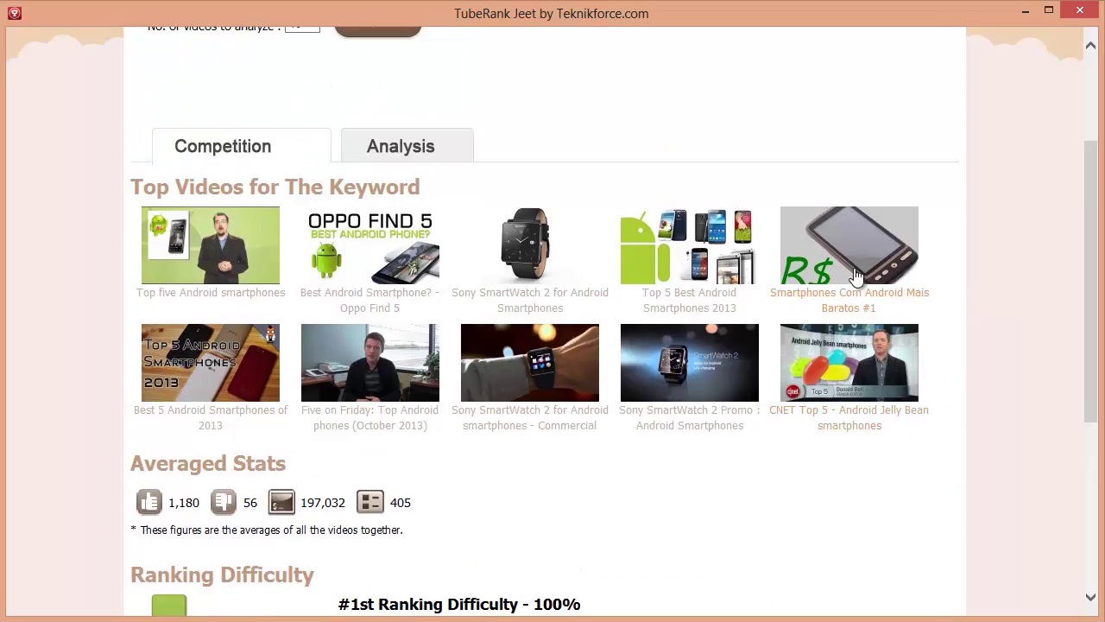
pyautogui.click(557, 230)
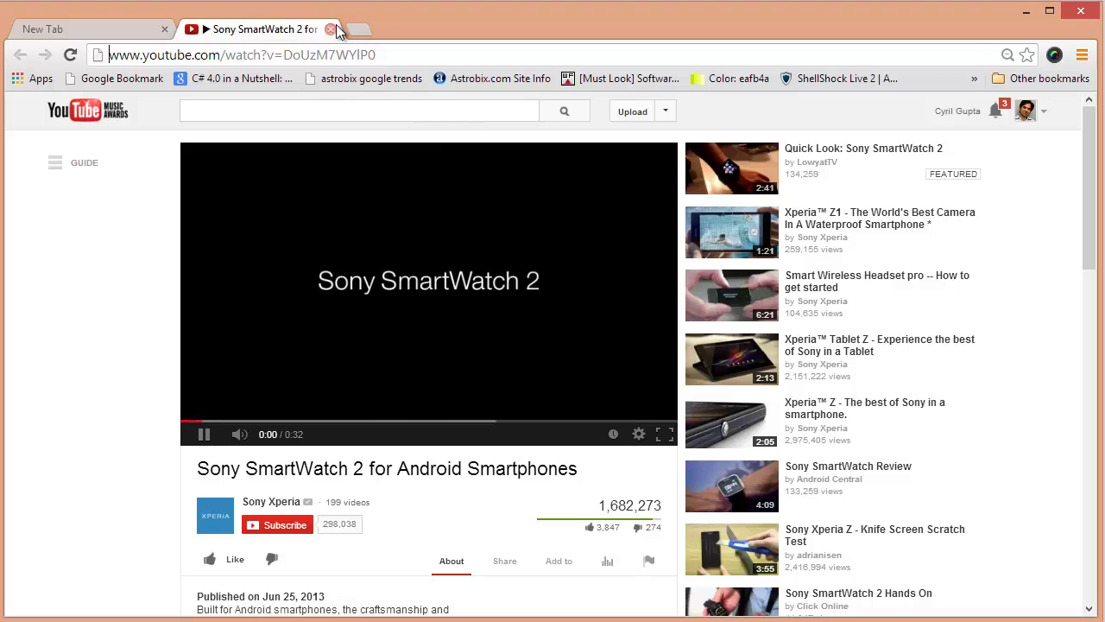
pyautogui.click(330, 29)
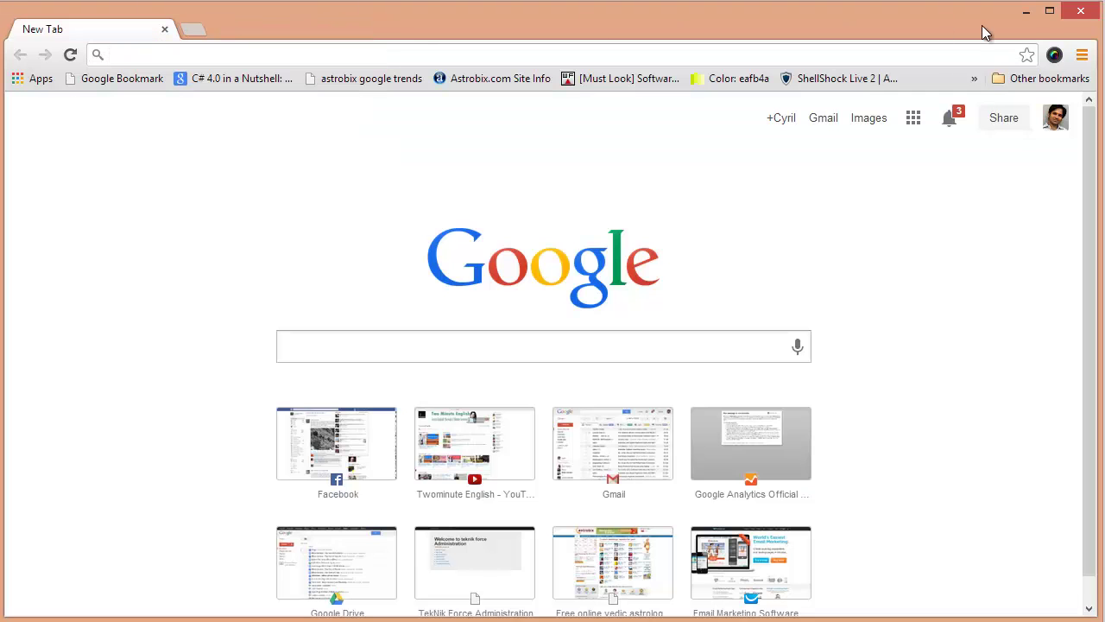
pyautogui.click(1077, 13)
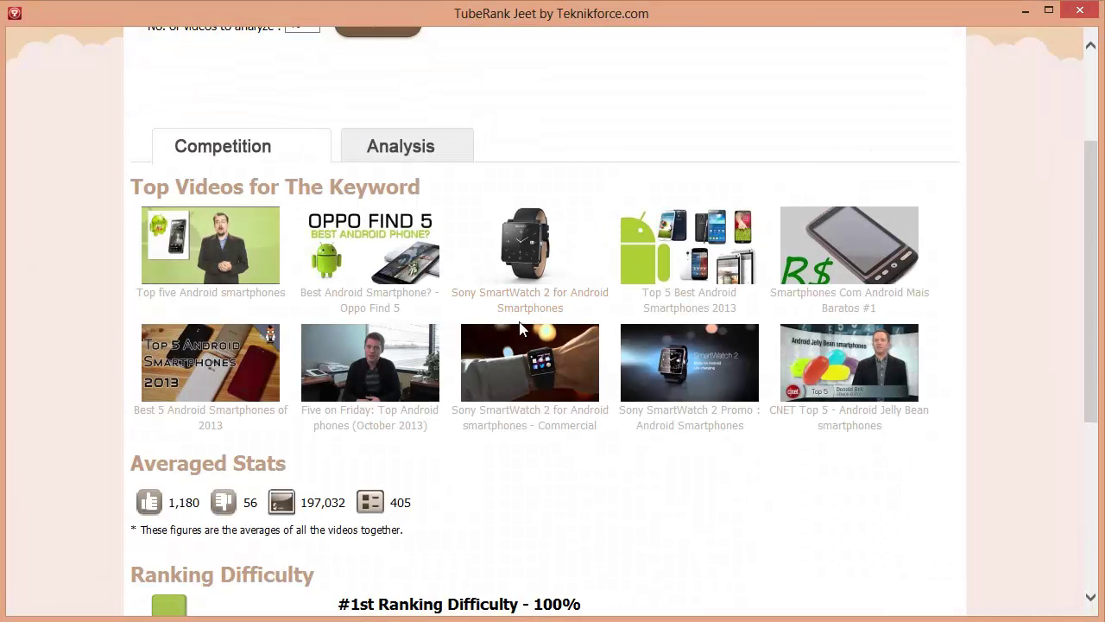
pyautogui.scroll(-4, 1017, 374)
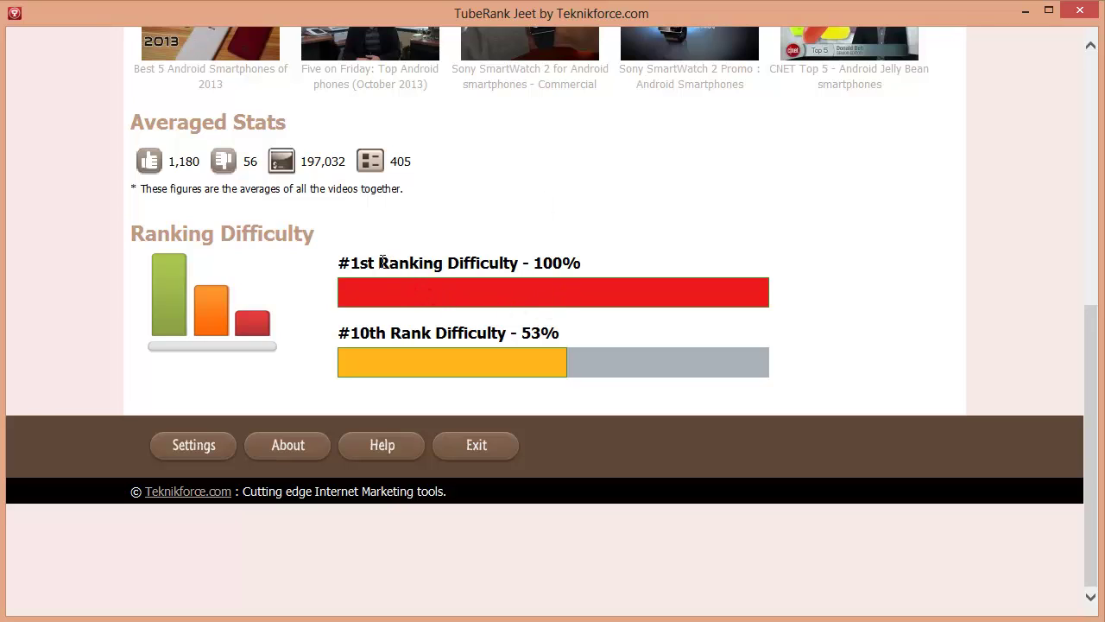
pyautogui.moveTo(380, 264); pyautogui.dragTo(502, 263)
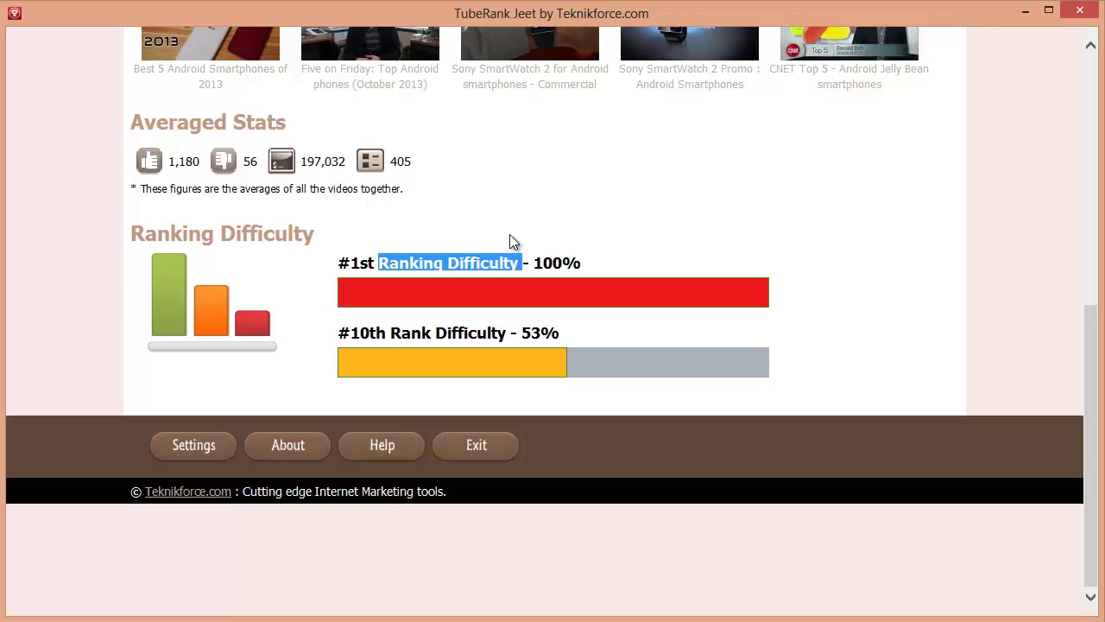
pyautogui.click(510, 235)
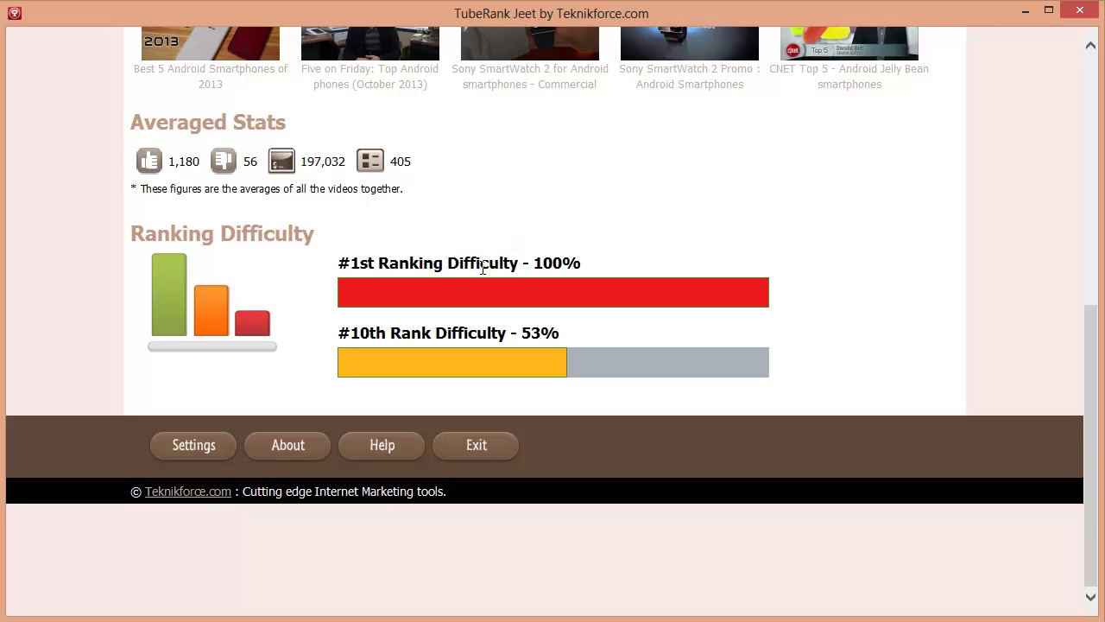
pyautogui.moveTo(431, 334); pyautogui.dragTo(521, 336)
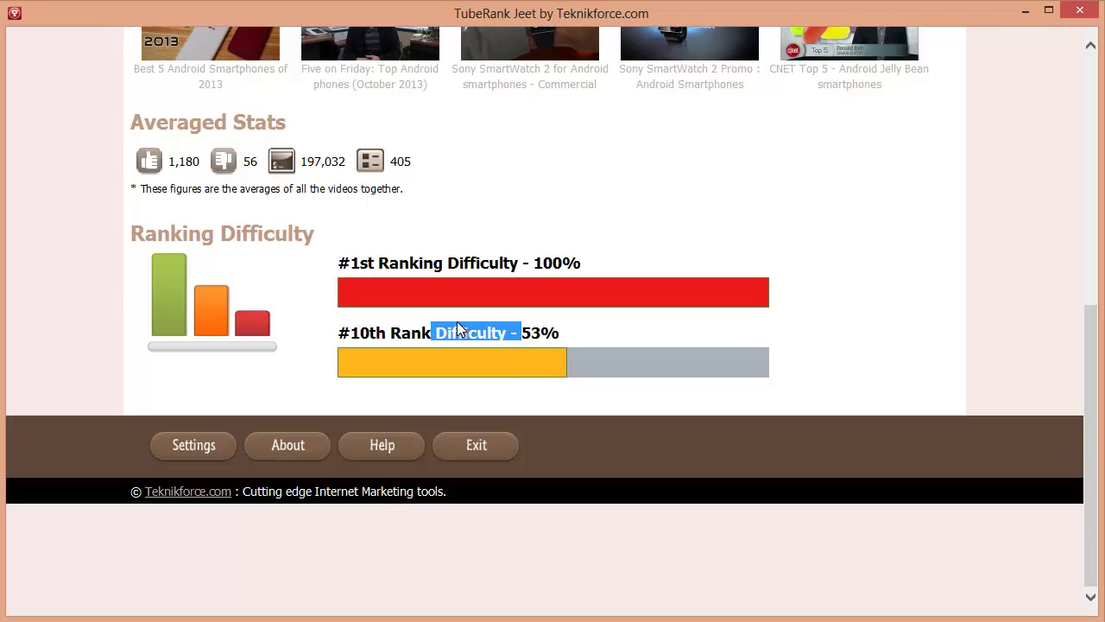
pyautogui.moveTo(449, 332); pyautogui.dragTo(521, 333)
pyautogui.click(522, 332)
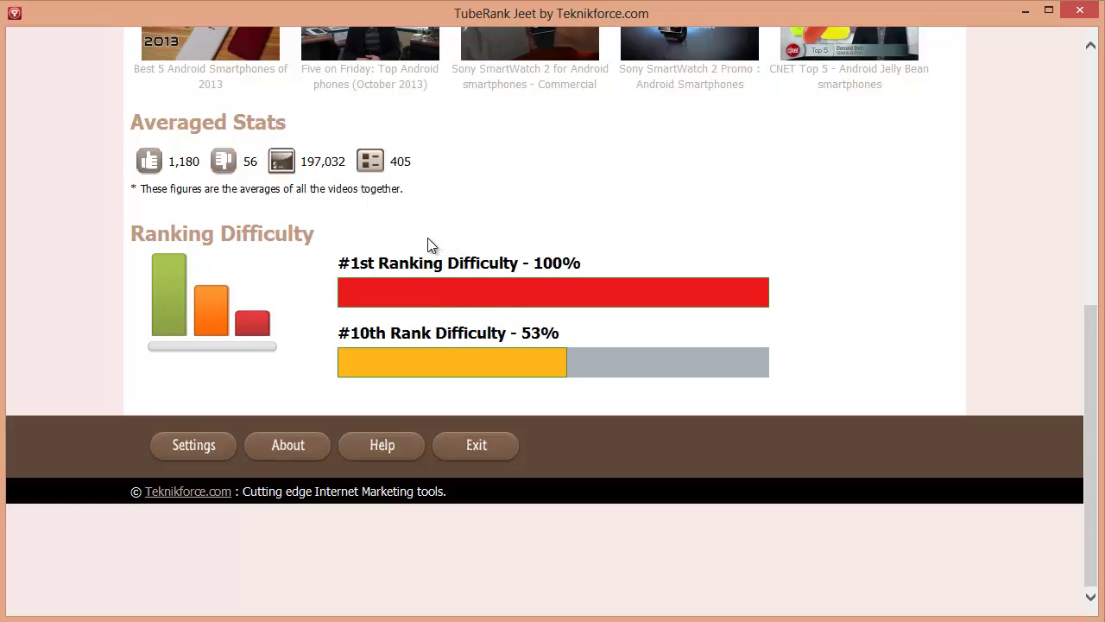
pyautogui.moveTo(432, 259); pyautogui.dragTo(555, 253)
pyautogui.click(552, 259)
pyautogui.moveTo(464, 335); pyautogui.dragTo(554, 341)
pyautogui.click(577, 339)
pyautogui.scroll(3, 800, 331)
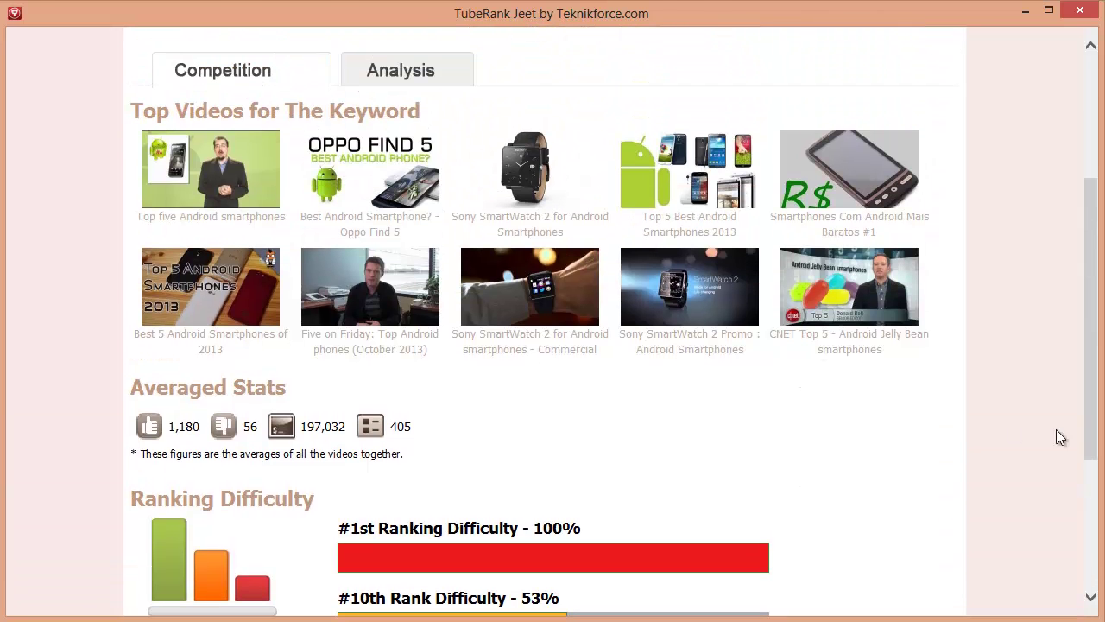
pyautogui.scroll(2, 820, 393)
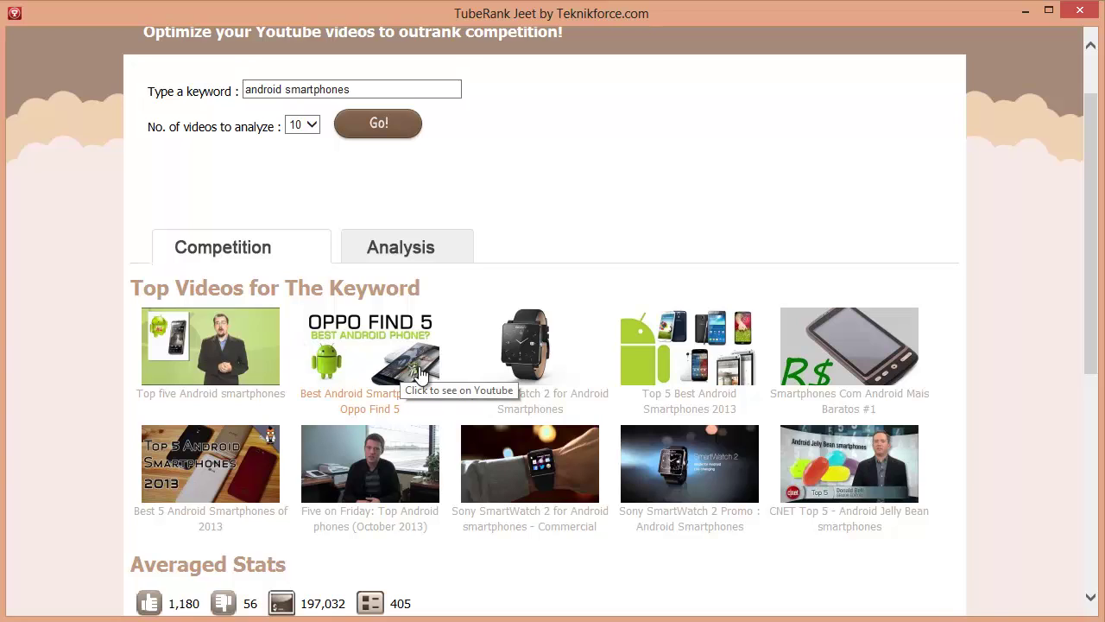
# Change the keyword to 'android phone plugins' and run the analysis.
pyautogui.scroll(2, 311, 172)
pyautogui.doubleClick(311, 171)
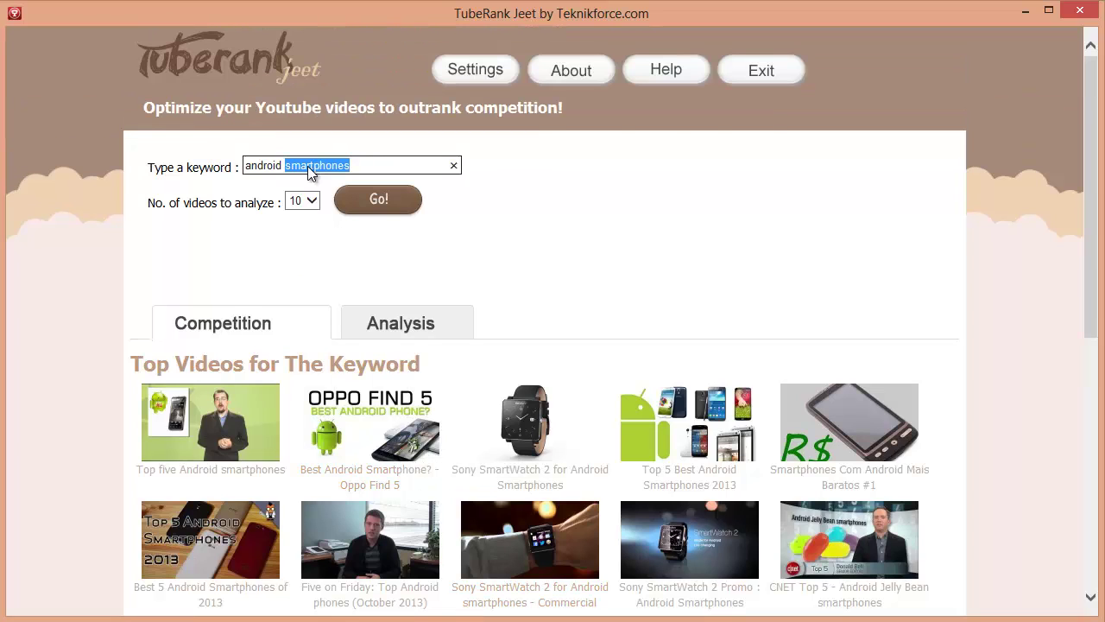
pyautogui.write('phone')
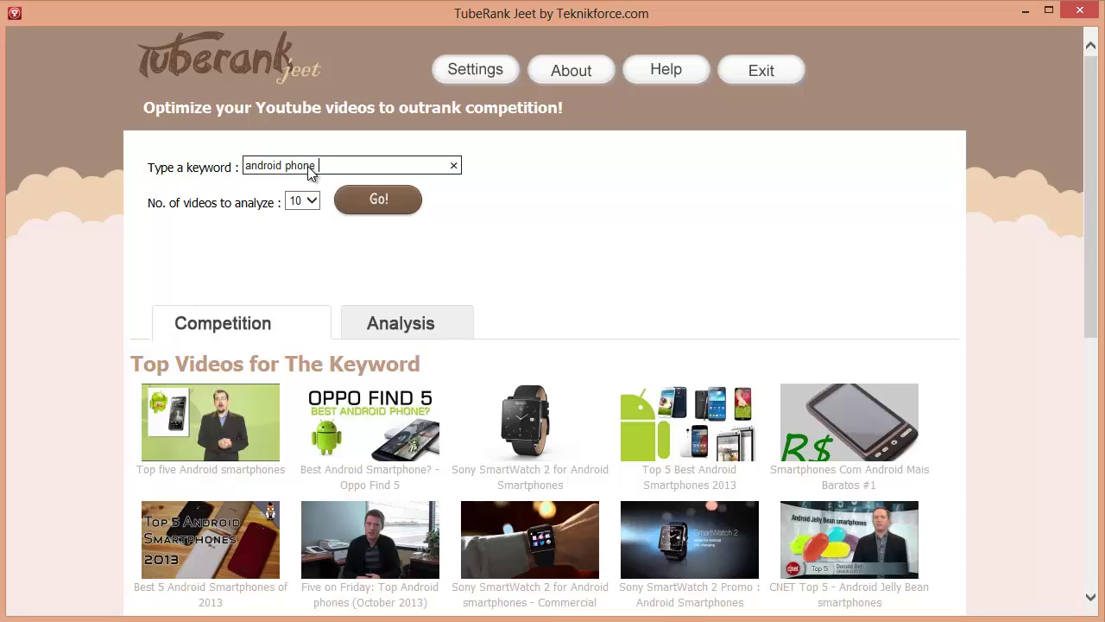
pyautogui.write(' plug')
pyautogui.press('BackSpace')
pyautogui.write('ugins')
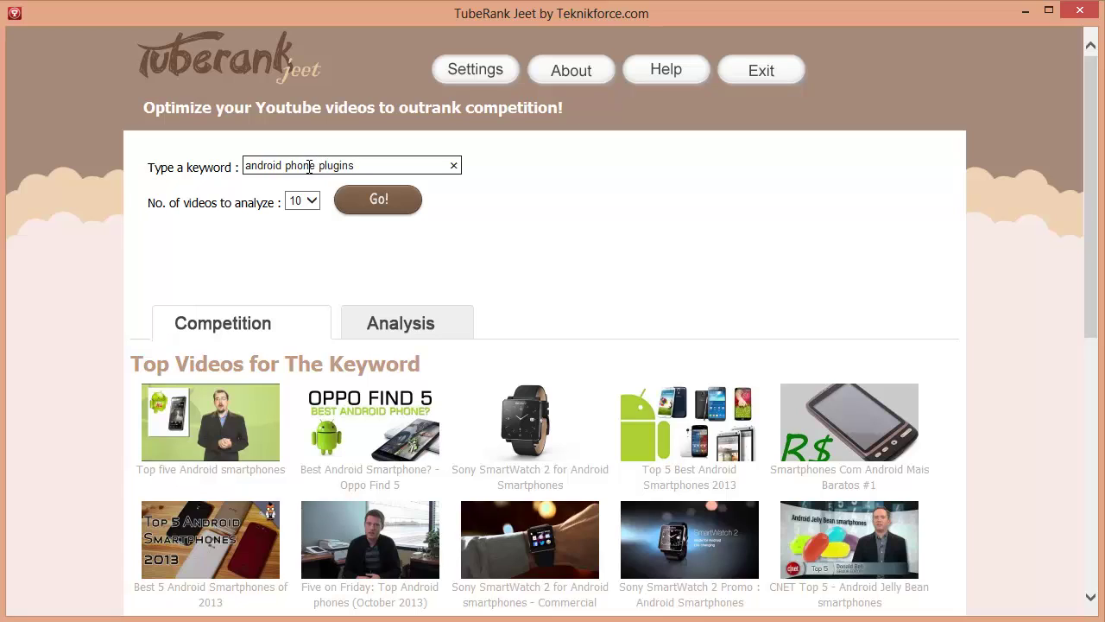
pyautogui.click(417, 207)
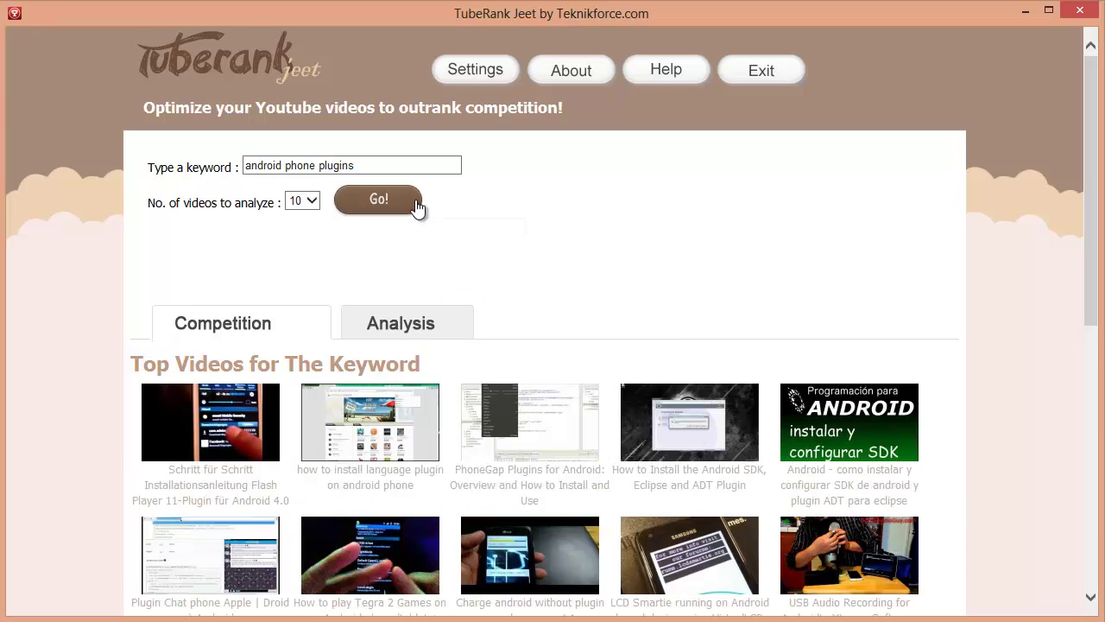
# Scroll to Ranking Difficulty and highlight the 37% first-place difficulty.
pyautogui.scroll(-2, 791, 228)
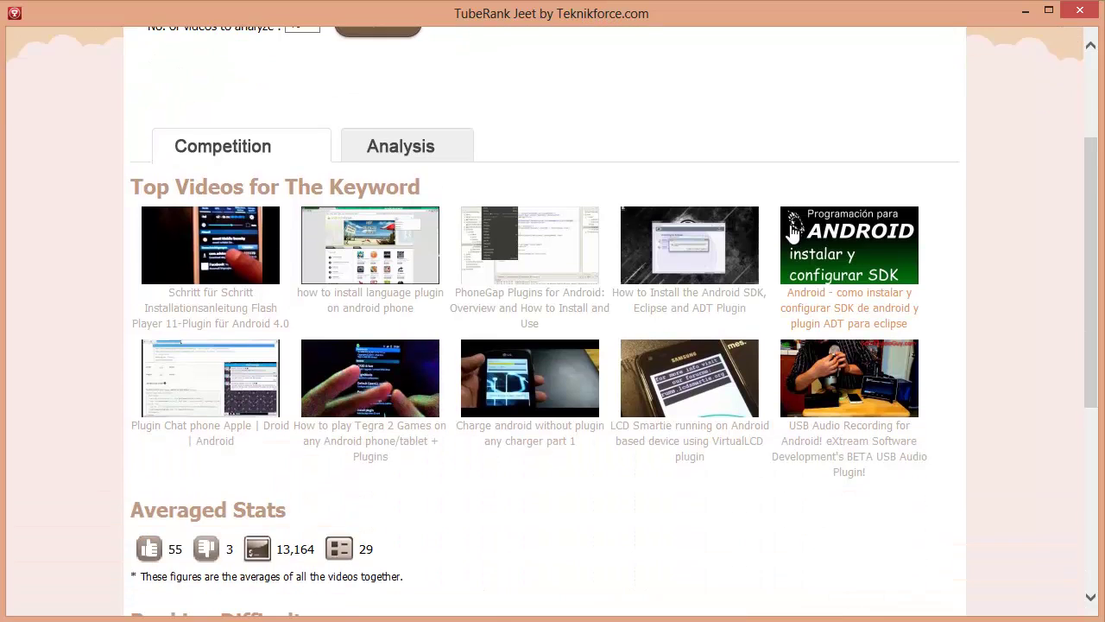
pyautogui.scroll(-3, 793, 232)
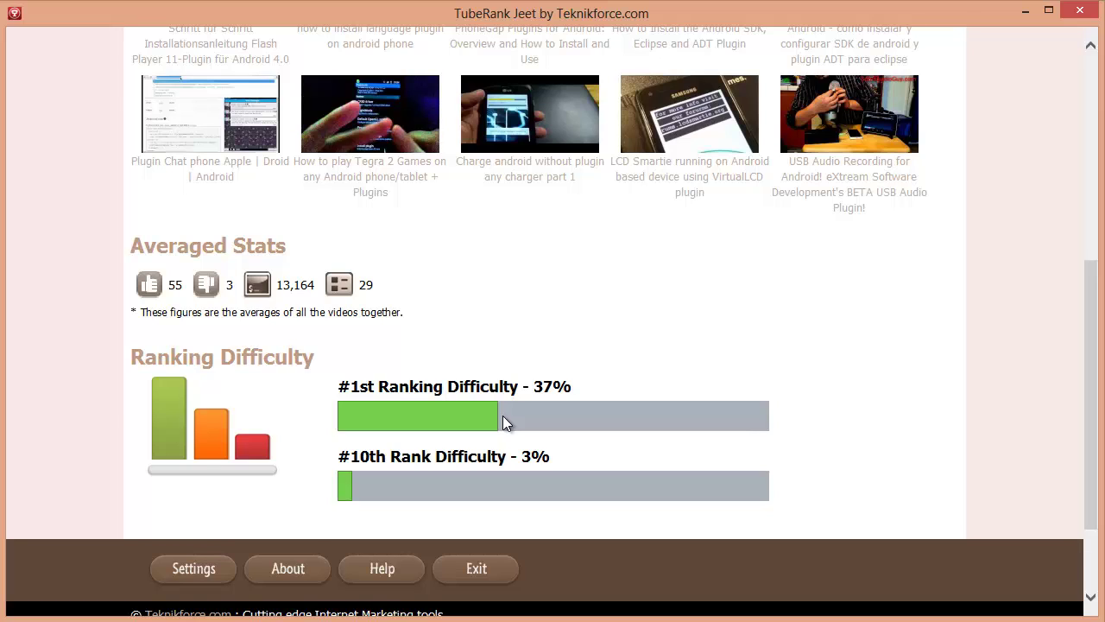
pyautogui.moveTo(521, 388); pyautogui.dragTo(572, 388)
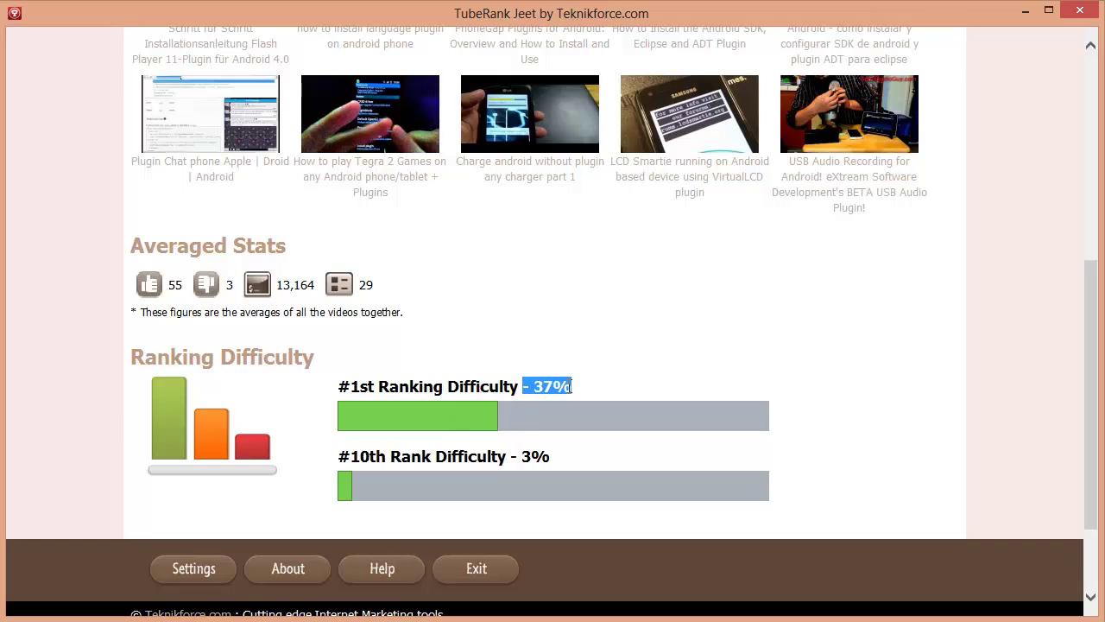
pyautogui.click(604, 384)
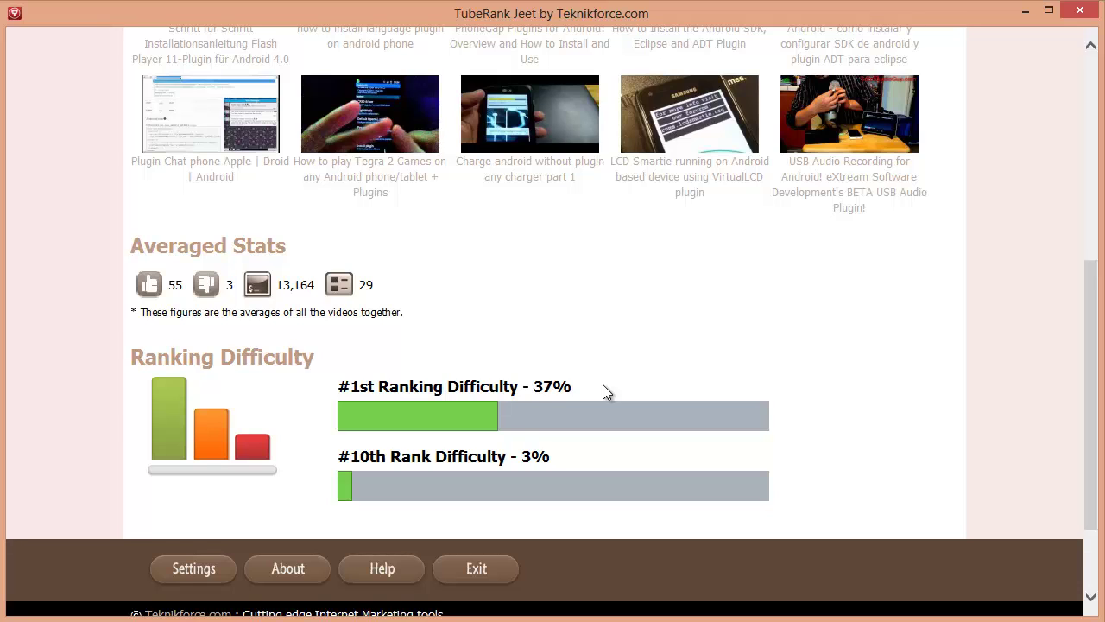
# Preview the details of the first competing video and the language plugin video.
pyautogui.scroll(-3, 603, 385)
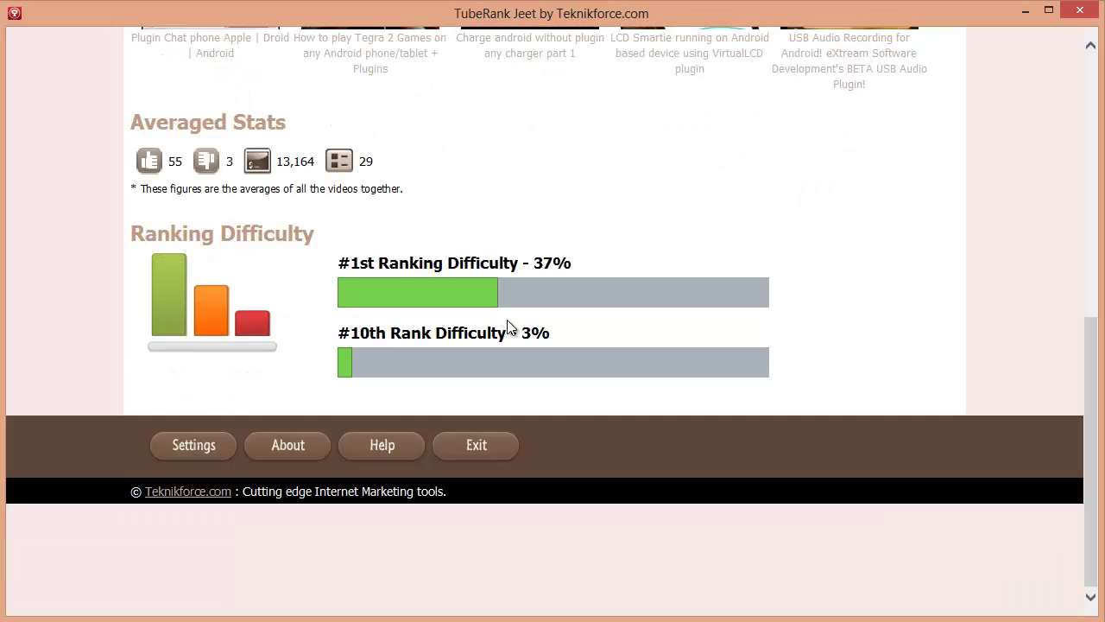
pyautogui.scroll(13, 510, 326)
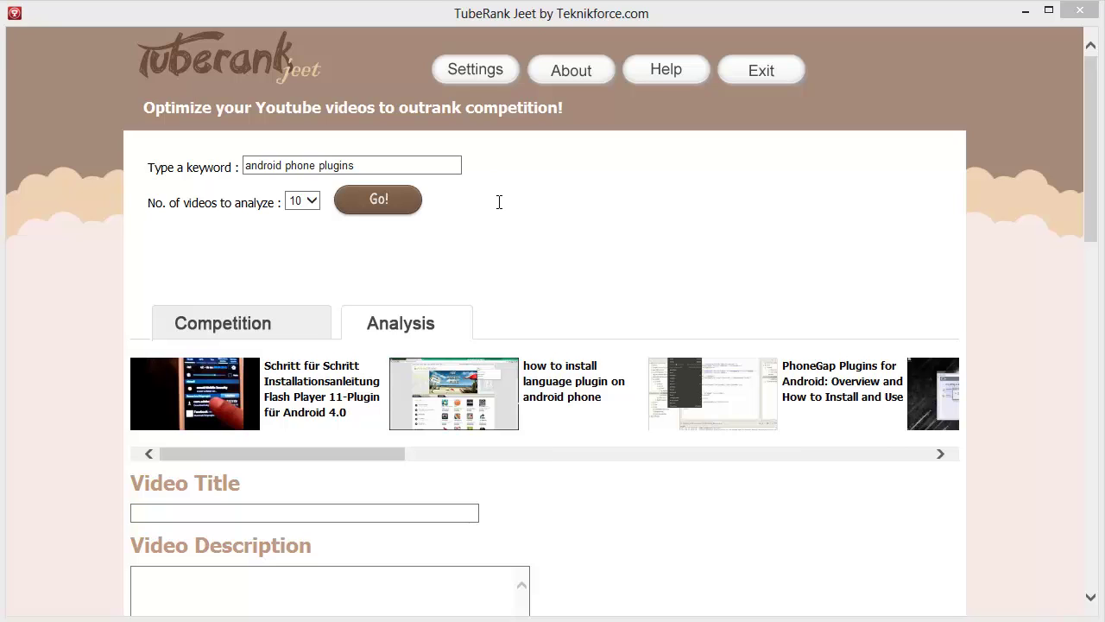
pyautogui.scroll(-1, 527, 239)
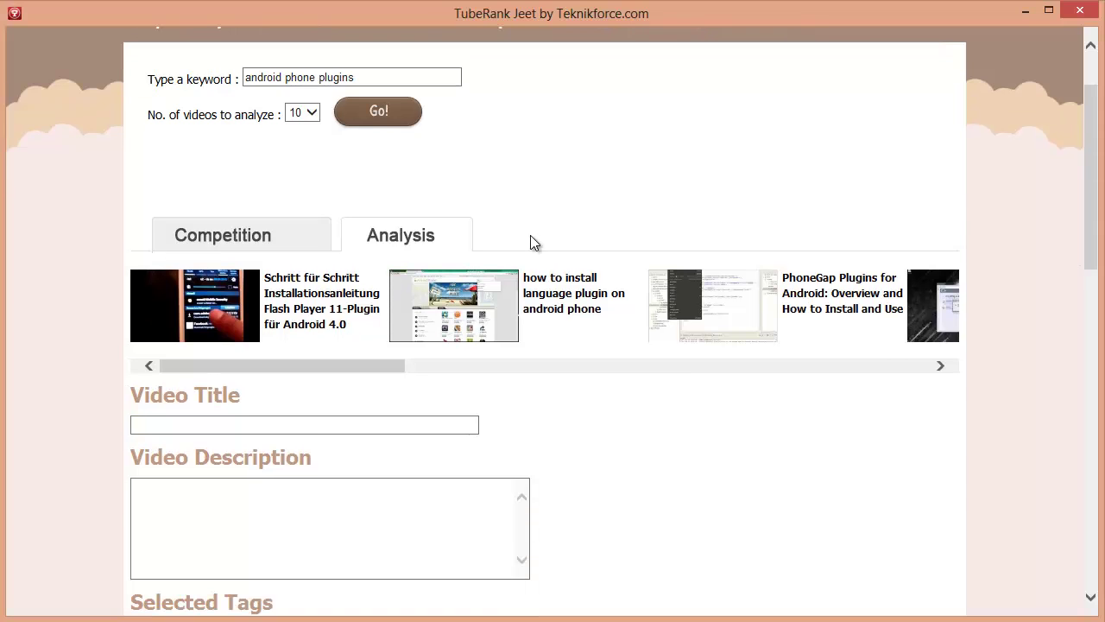
pyautogui.click(311, 293)
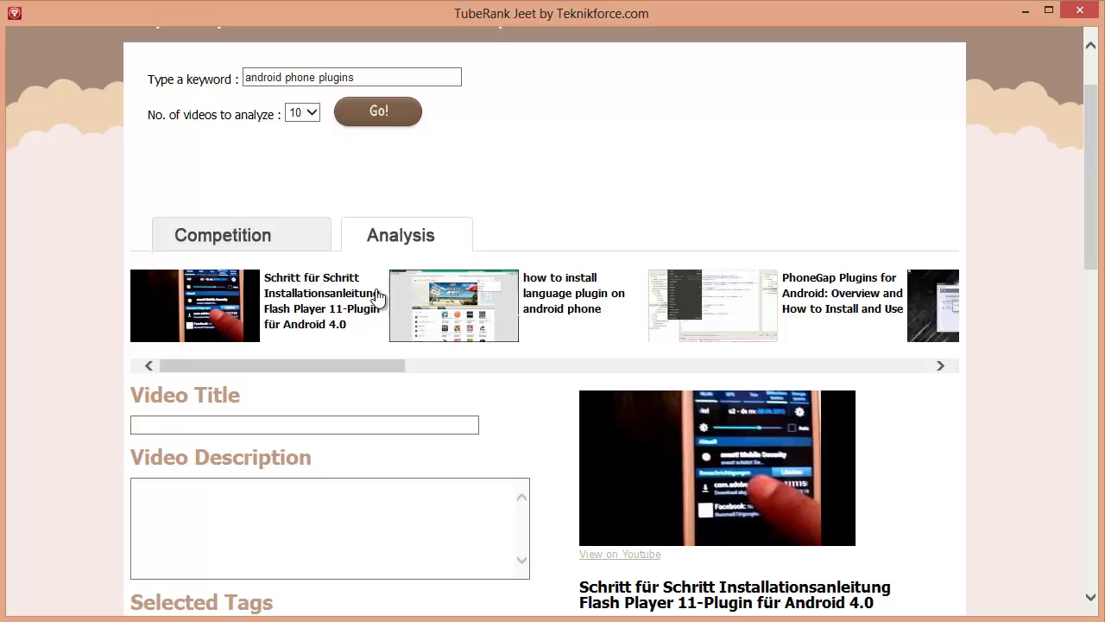
pyautogui.click(527, 301)
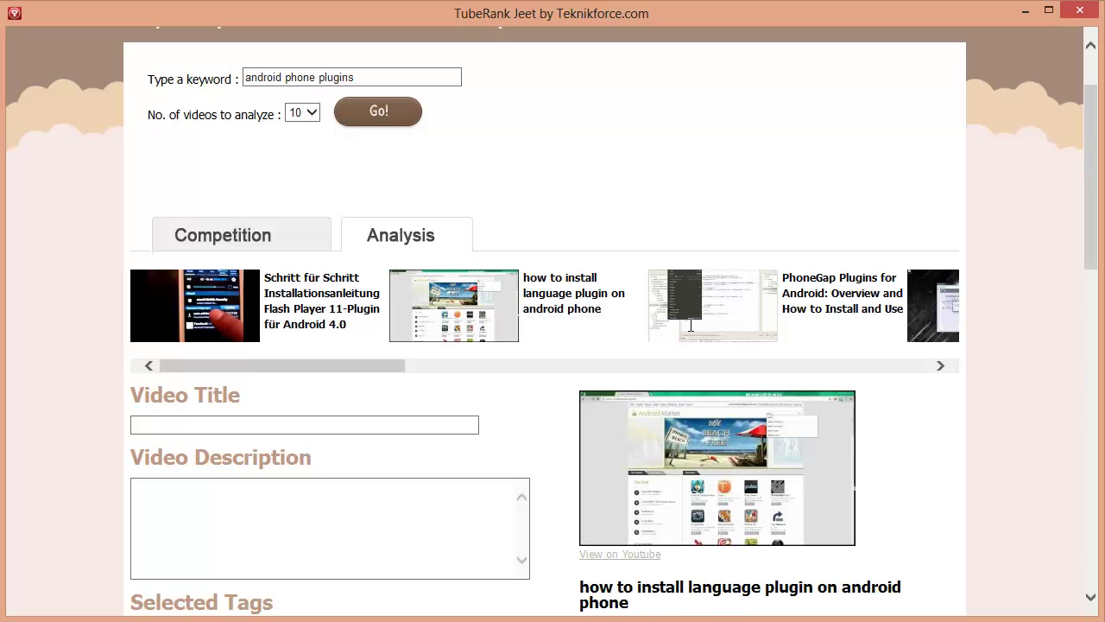
# Show the PhoneGap Plugins for Android video's description, tags and stats, browsing Suggested Tags.
pyautogui.scroll(-3, 771, 473)
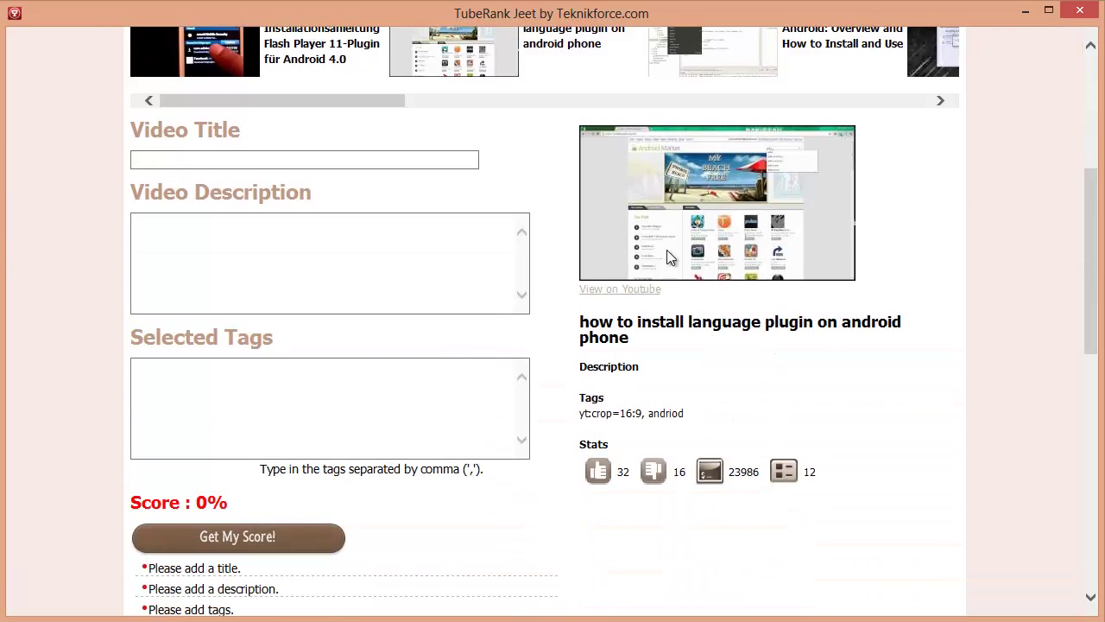
pyautogui.scroll(1, 666, 251)
pyautogui.click(713, 131)
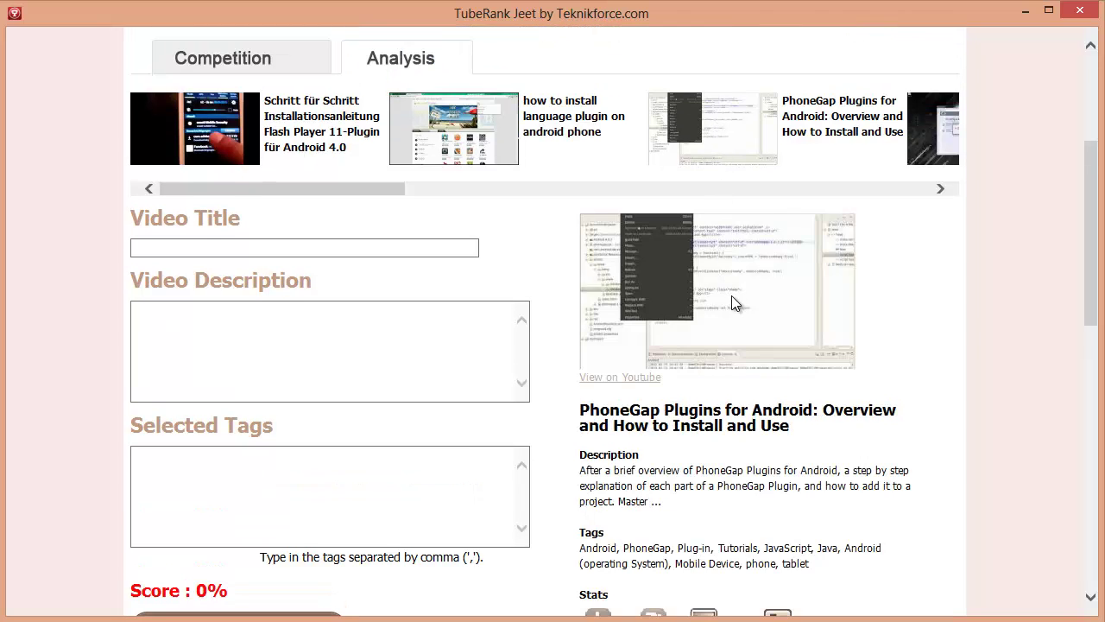
pyautogui.scroll(-1, 732, 298)
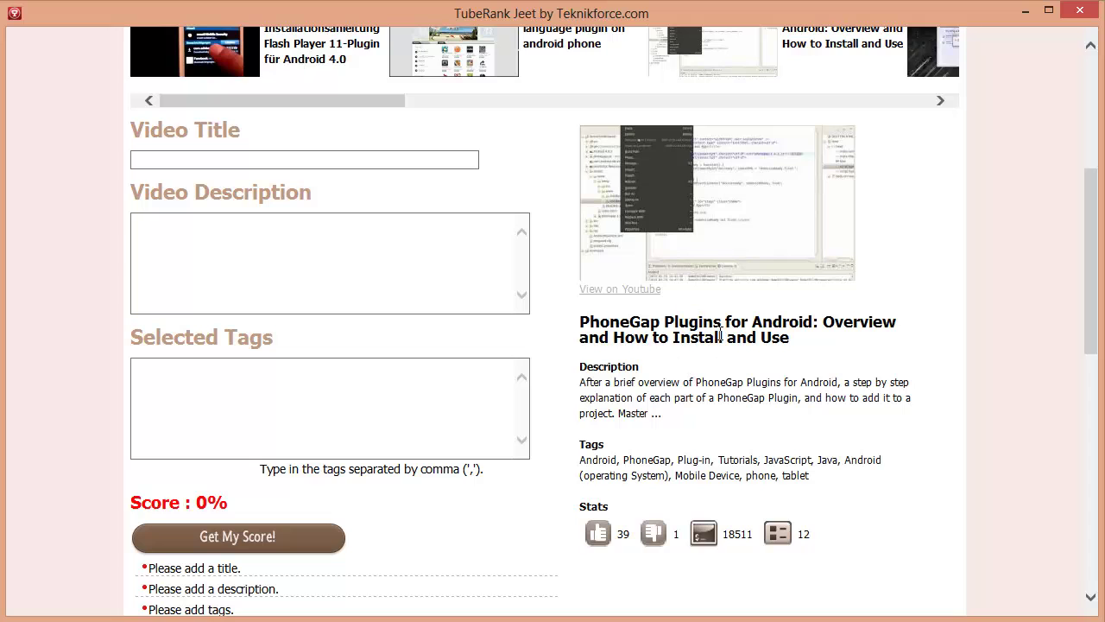
pyautogui.scroll(-8, 721, 335)
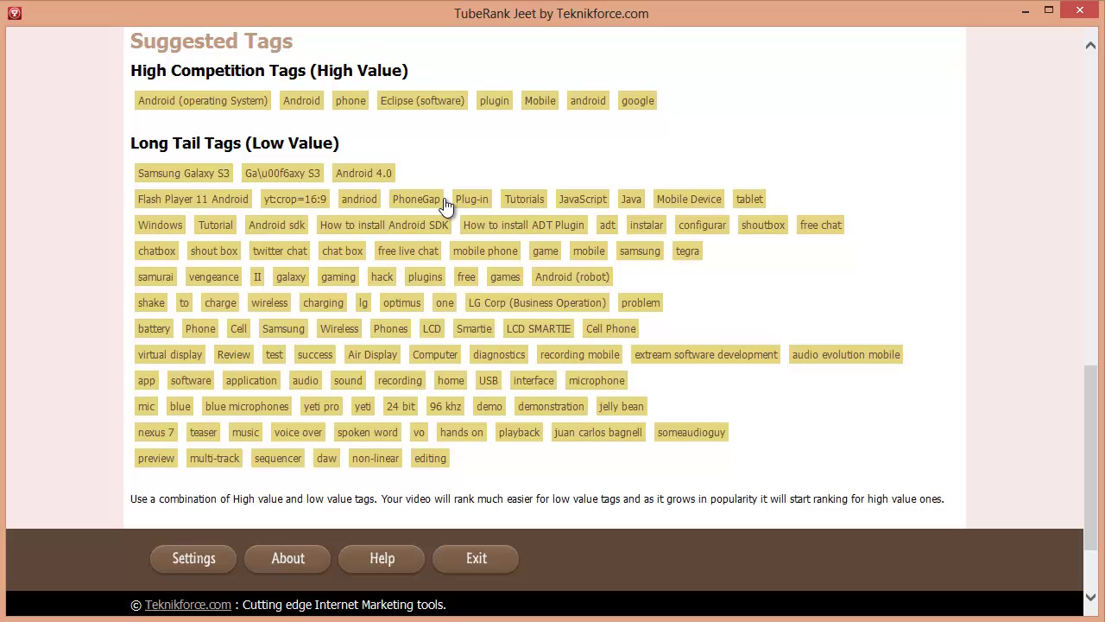
pyautogui.scroll(10, 478, 229)
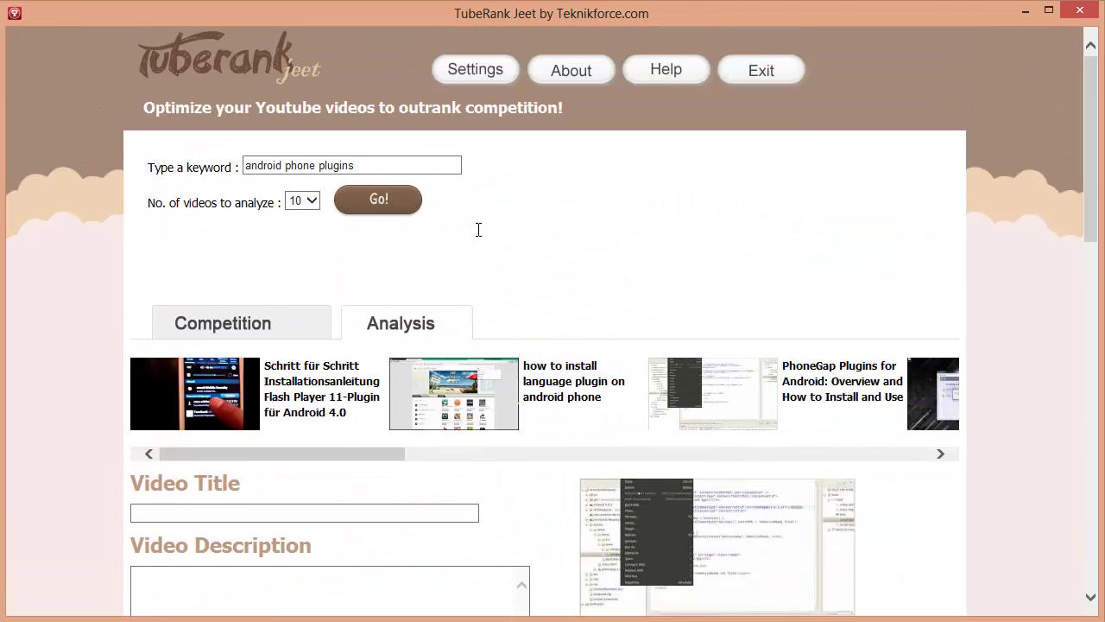
# Switch to 20 videos, rerun the android phone plugins analysis, and browse the refreshed results.
pyautogui.click(318, 202)
pyautogui.click(316, 202)
pyautogui.click(311, 202)
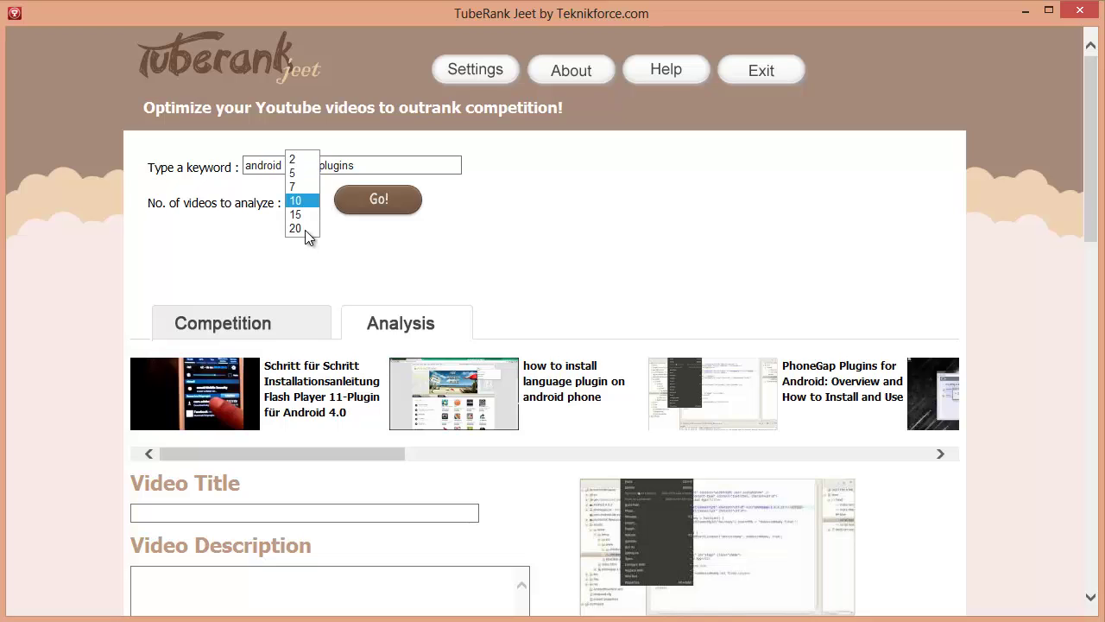
pyautogui.click(305, 228)
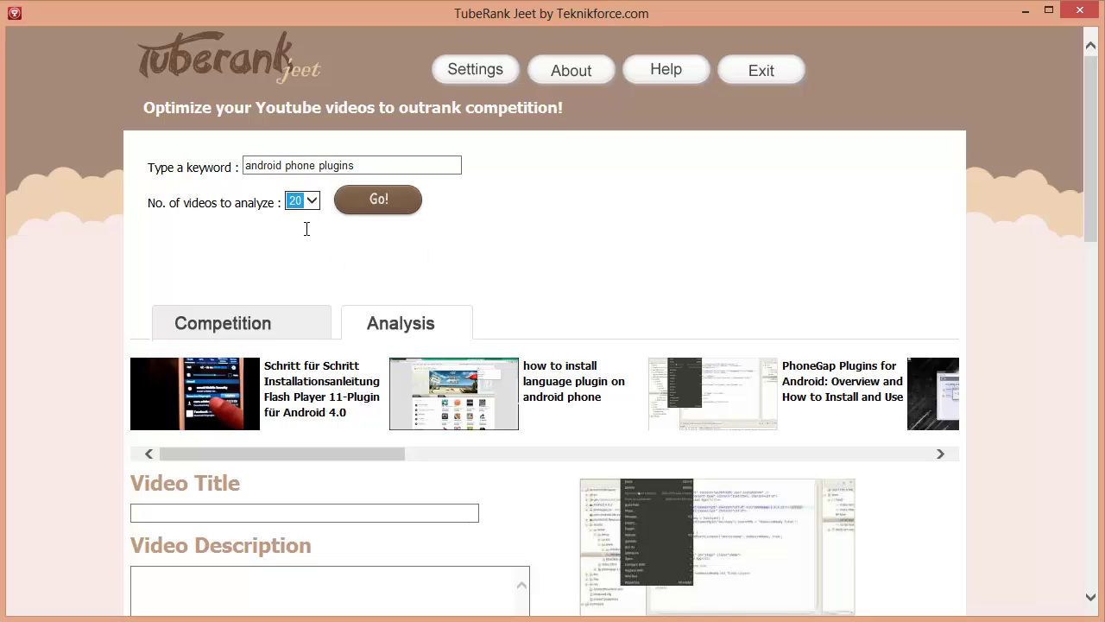
pyautogui.click(375, 211)
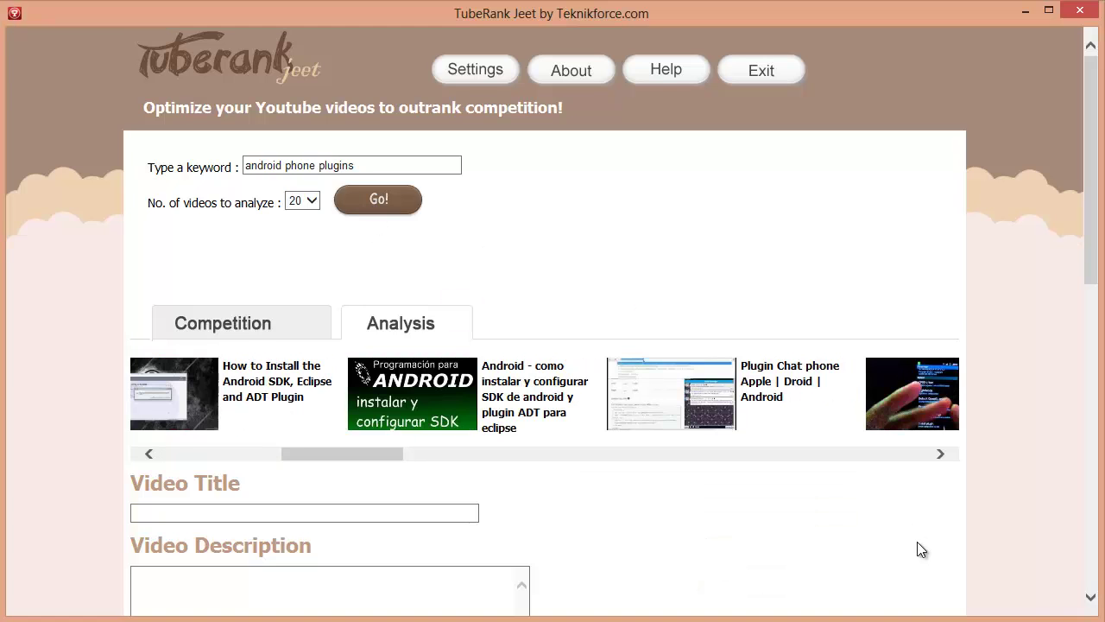
pyautogui.scroll(-9, 890, 515)
pyautogui.scroll(-2, 893, 523)
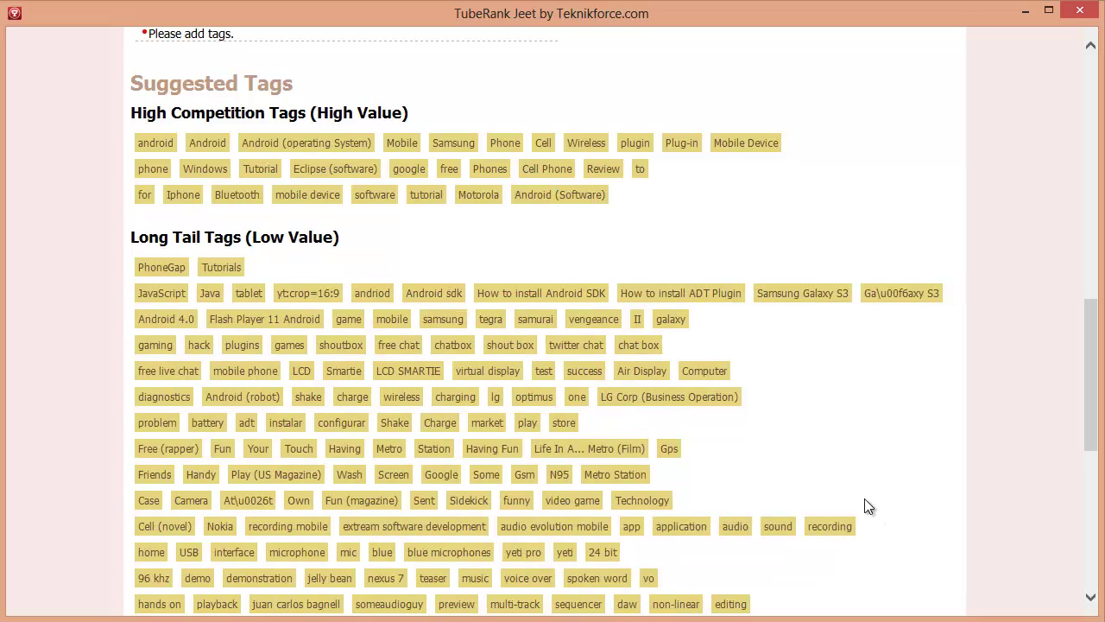
pyautogui.scroll(5, 829, 445)
pyautogui.scroll(3, 829, 453)
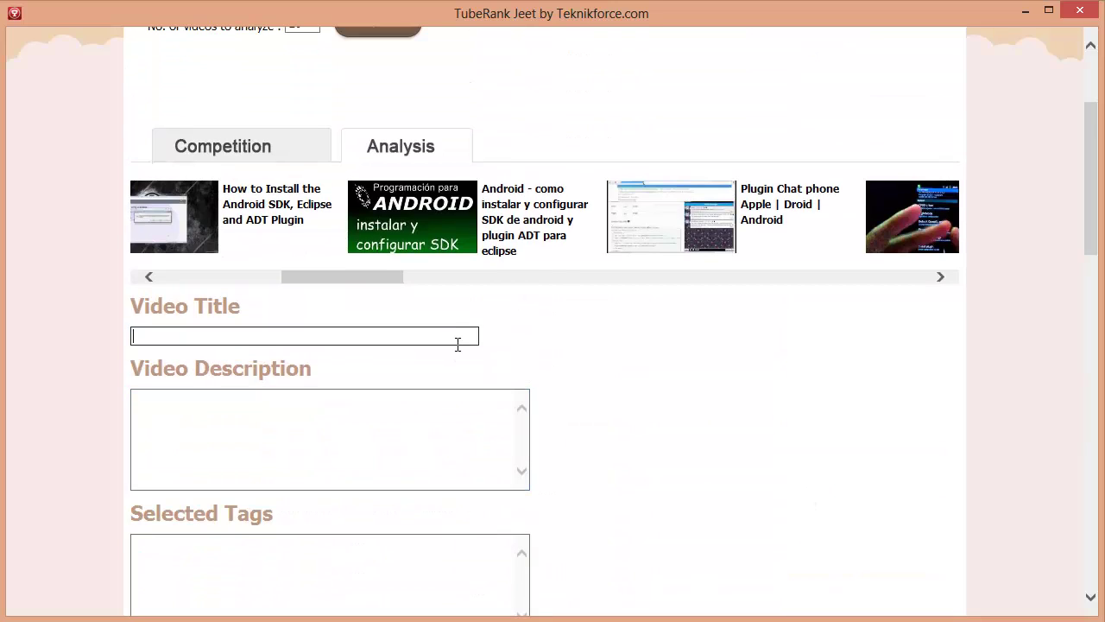
# Title the video 'Android phone for you' and get its score.
pyautogui.write('Android phone for you')
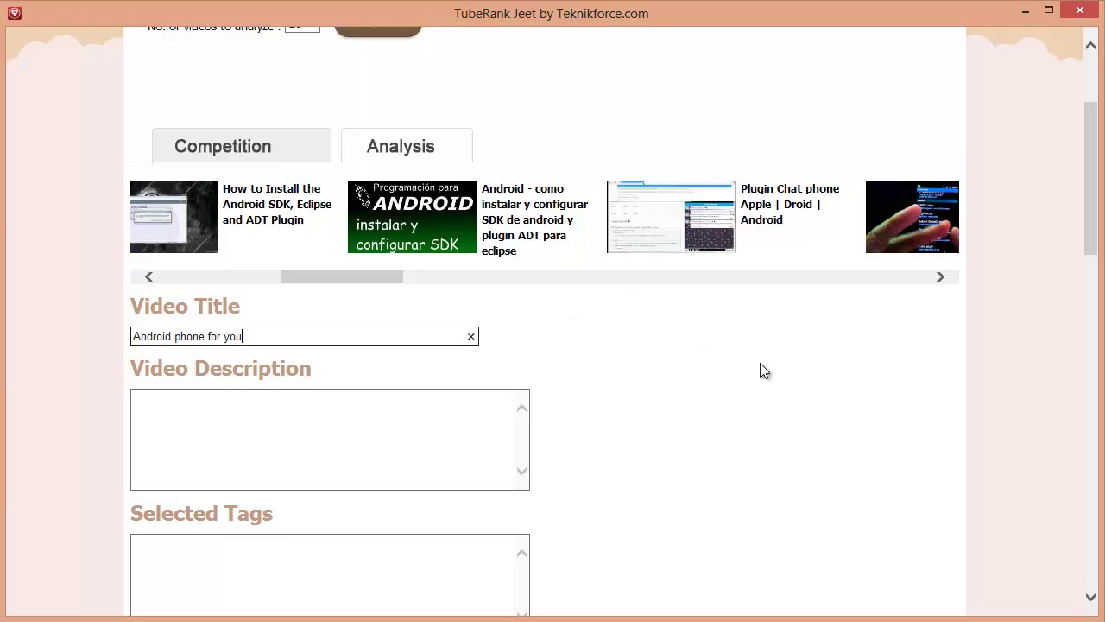
pyautogui.click(760, 371)
pyautogui.scroll(-3, 680, 348)
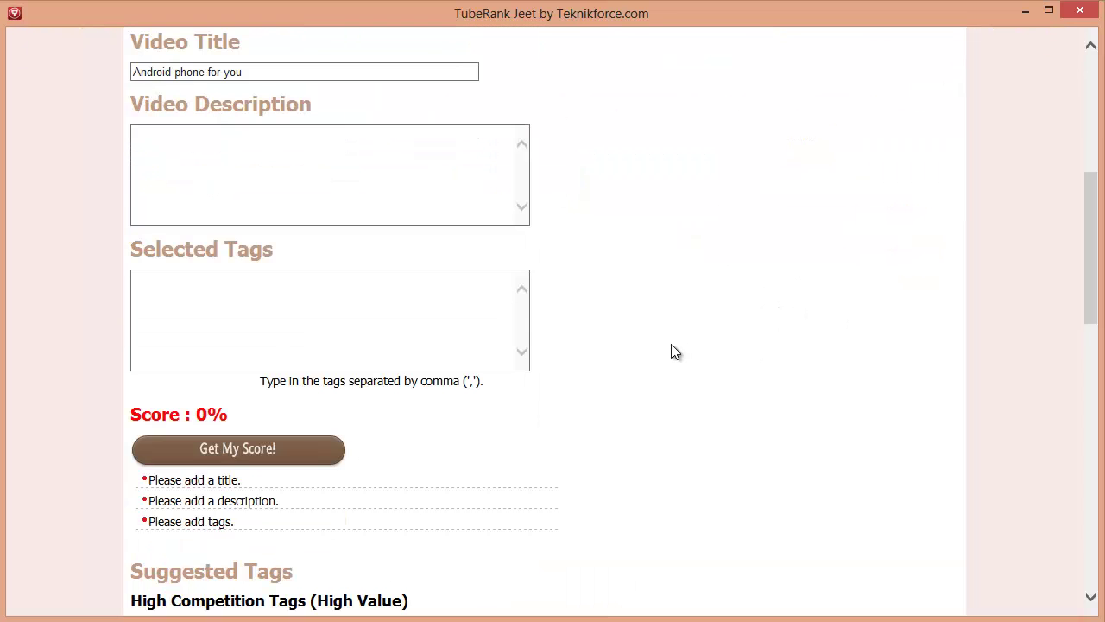
pyautogui.scroll(-1, 657, 349)
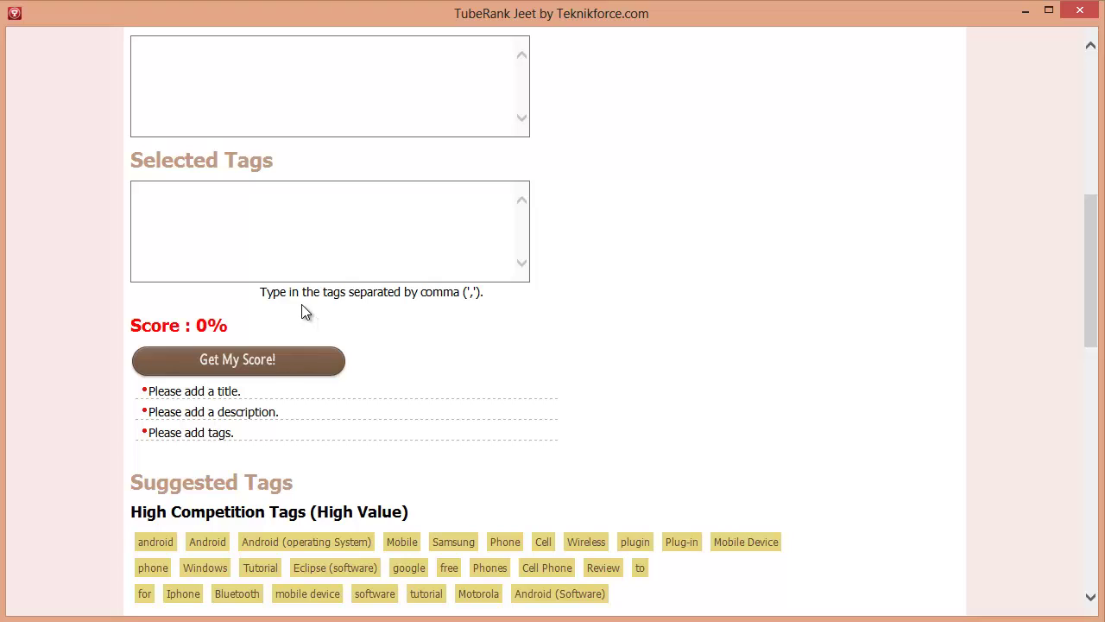
pyautogui.click(267, 369)
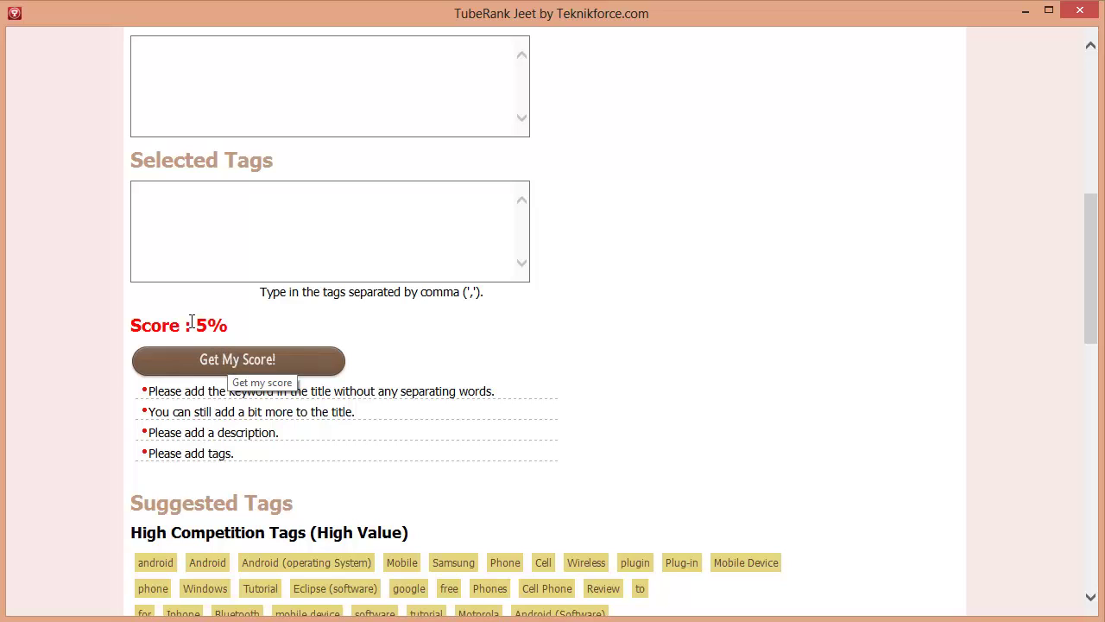
# Highlight the 5% score and the hints about the keyword, missing description and missing tags.
pyautogui.moveTo(181, 324); pyautogui.dragTo(223, 326)
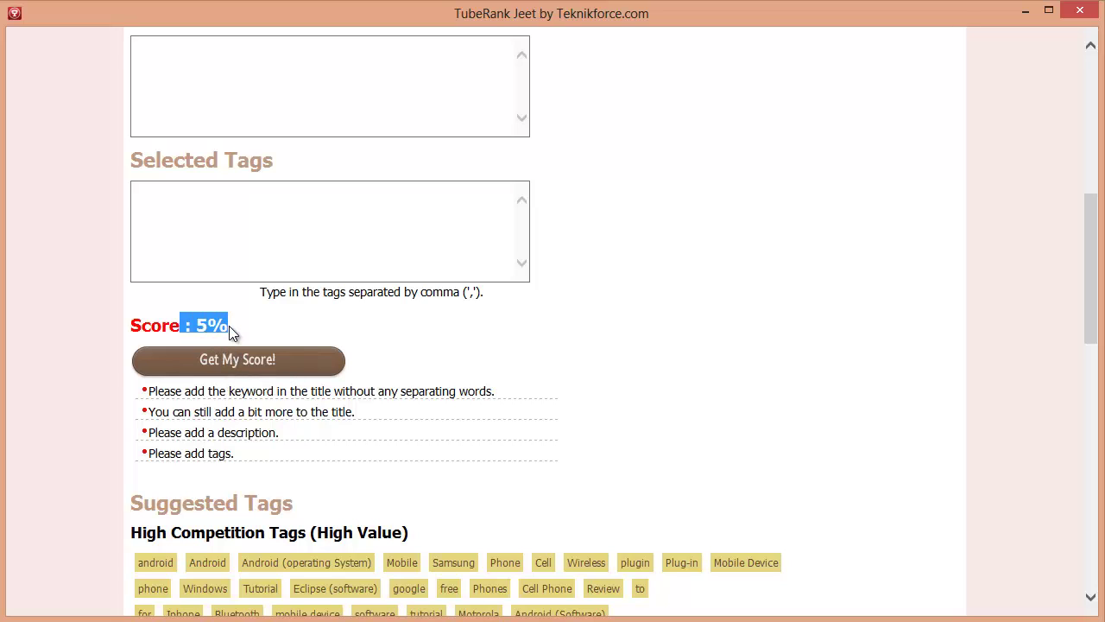
pyautogui.click(229, 326)
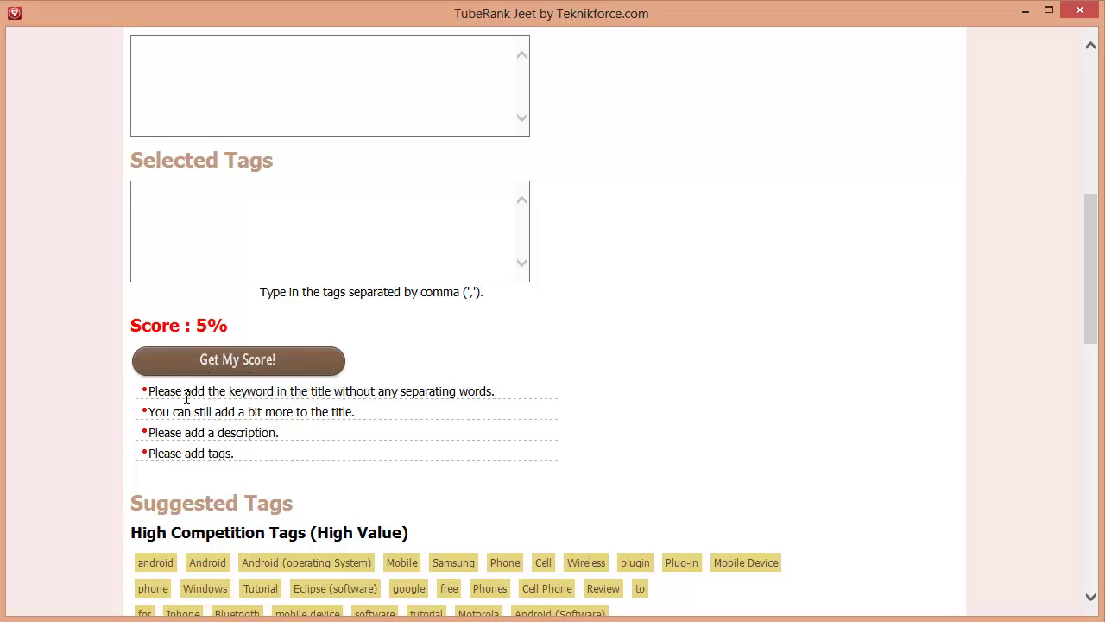
pyautogui.moveTo(186, 392); pyautogui.dragTo(325, 399)
pyautogui.click(300, 411)
pyautogui.moveTo(203, 432); pyautogui.dragTo(278, 432)
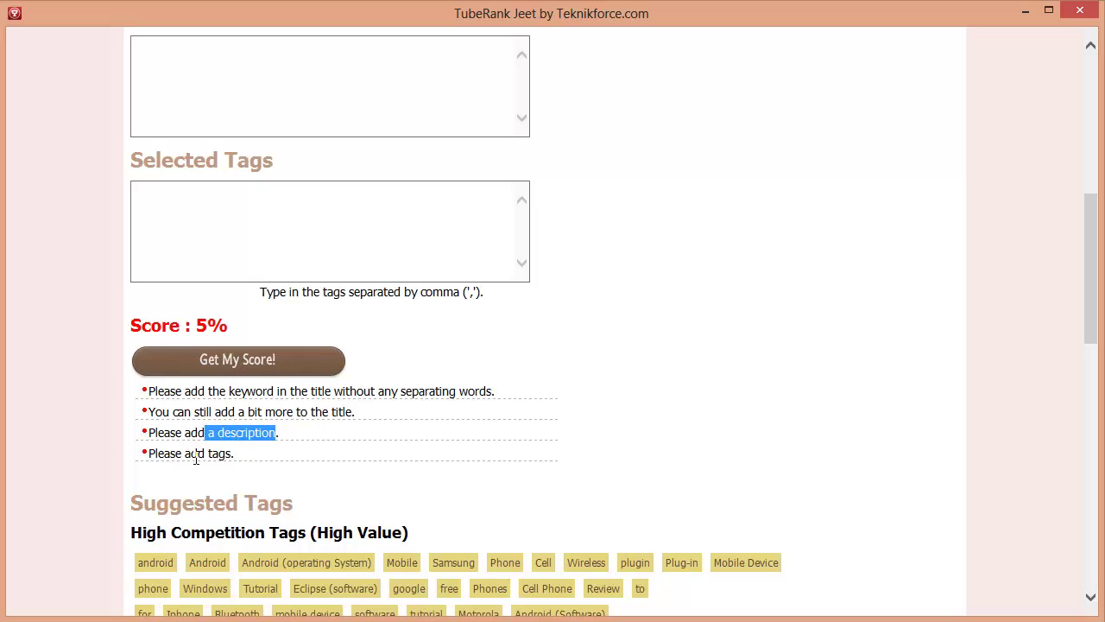
pyautogui.moveTo(184, 453); pyautogui.dragTo(257, 455)
pyautogui.click(275, 452)
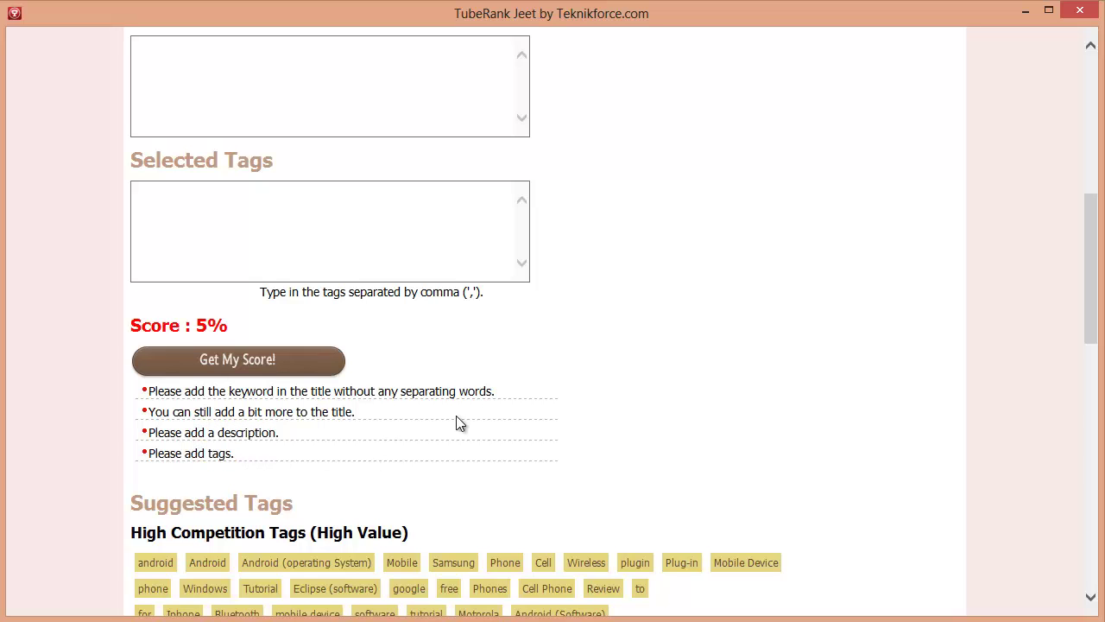
# Change the title to 'Android phone plugins for you' and rescore it.
pyautogui.scroll(5, 485, 413)
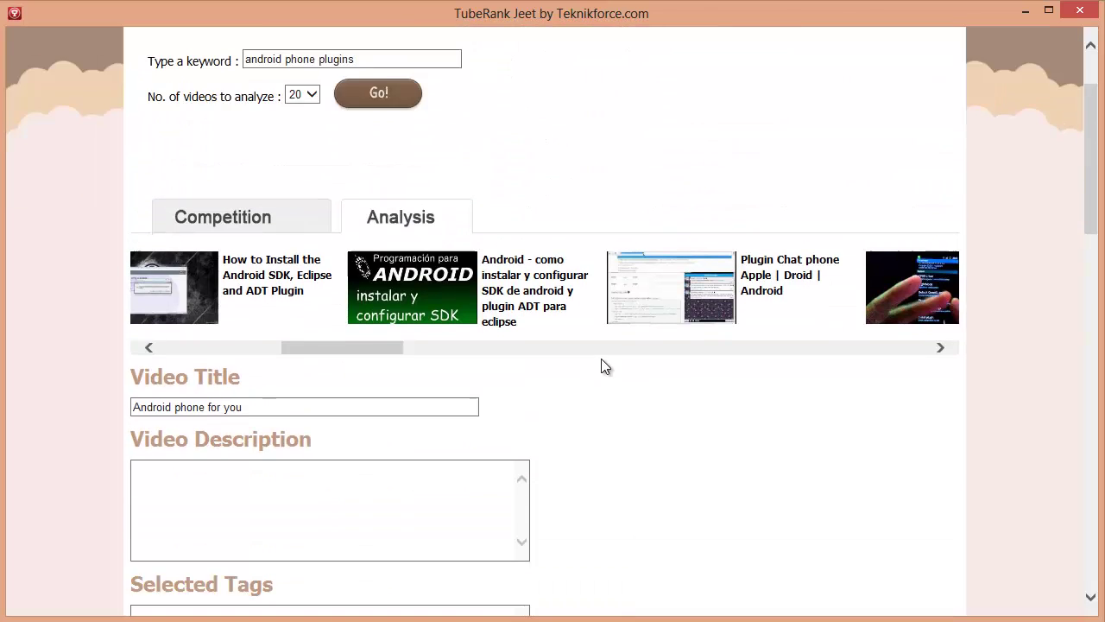
pyautogui.scroll(-1, 602, 365)
pyautogui.click(411, 329)
pyautogui.scroll(1, 407, 329)
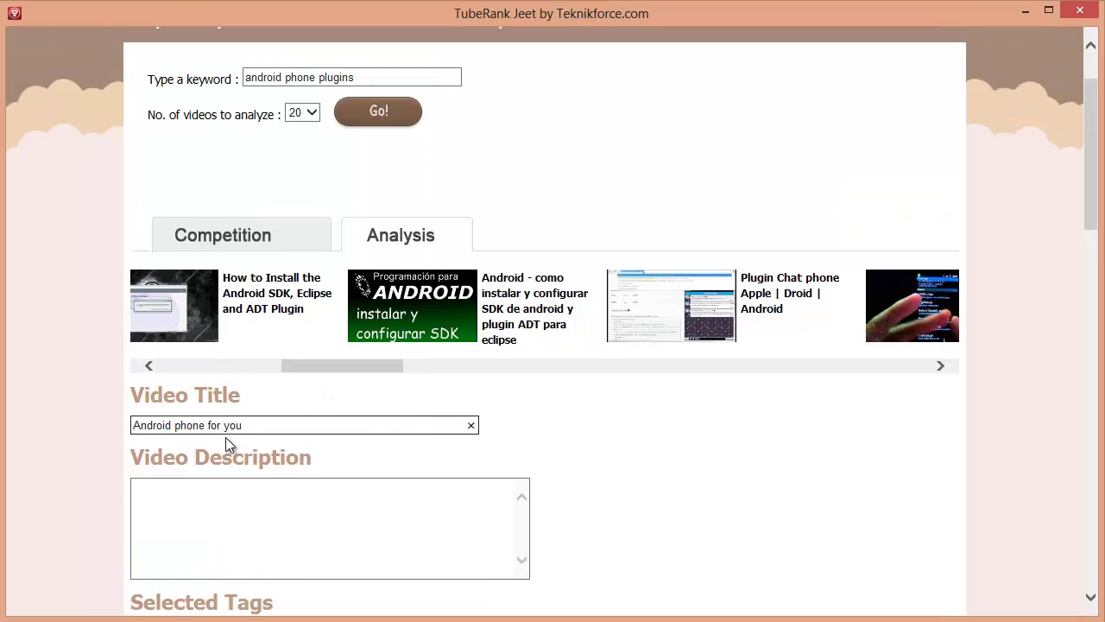
pyautogui.moveTo(210, 425); pyautogui.dragTo(400, 432)
pyautogui.write('plugins for you')
pyautogui.click(690, 408)
pyautogui.scroll(-5, 691, 409)
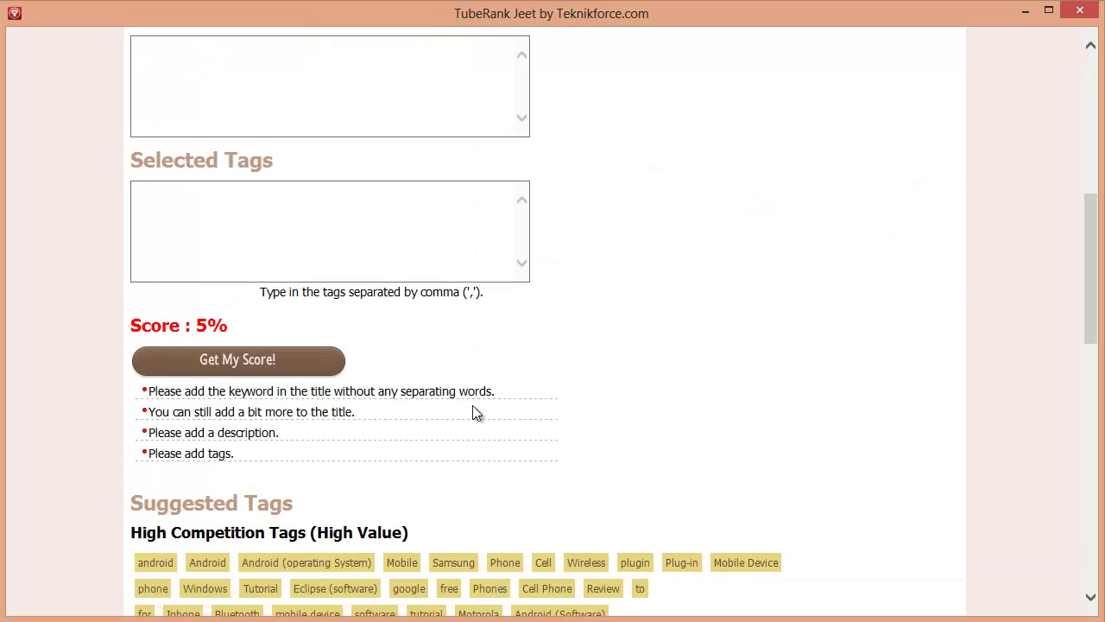
pyautogui.click(306, 358)
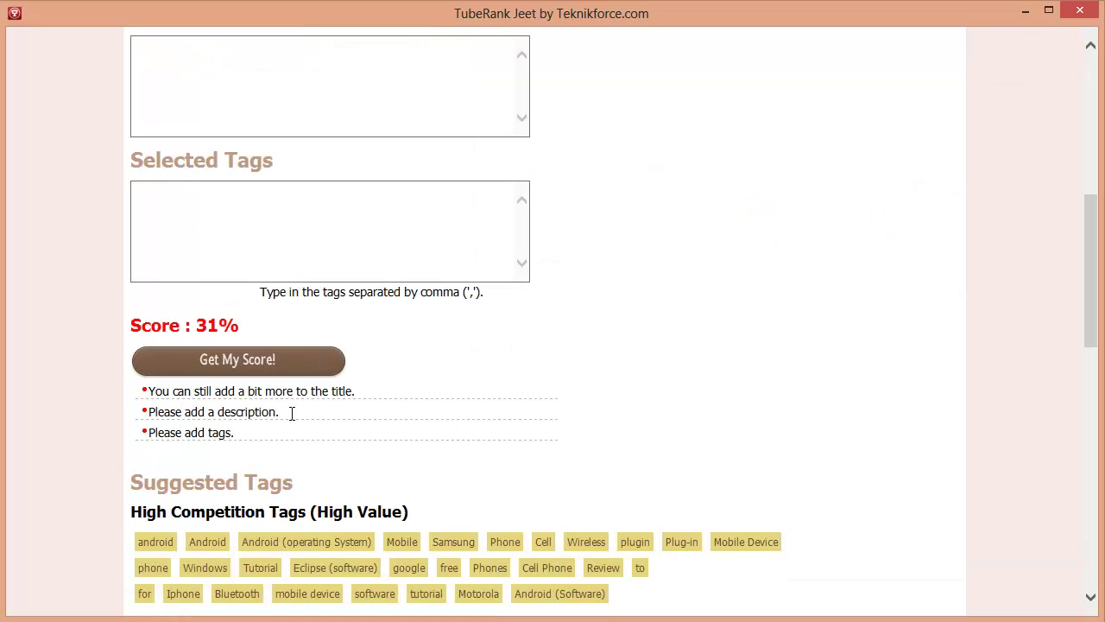
# Append ' - Phone plugins for android phone. Must watch!' to the title and rescore to 35%.
pyautogui.moveTo(173, 391); pyautogui.dragTo(321, 394)
pyautogui.click(289, 398)
pyautogui.scroll(3, 426, 434)
pyautogui.click(375, 252)
pyautogui.write('- Phone plugins for android phone. Must watch!')
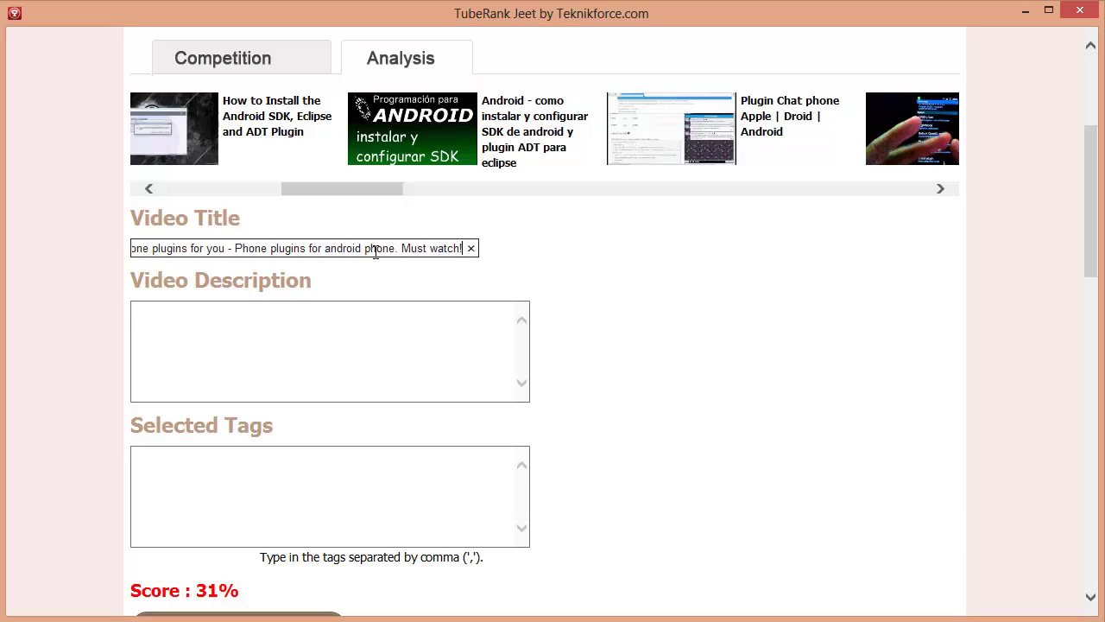
pyautogui.scroll(-3, 442, 277)
pyautogui.click(316, 361)
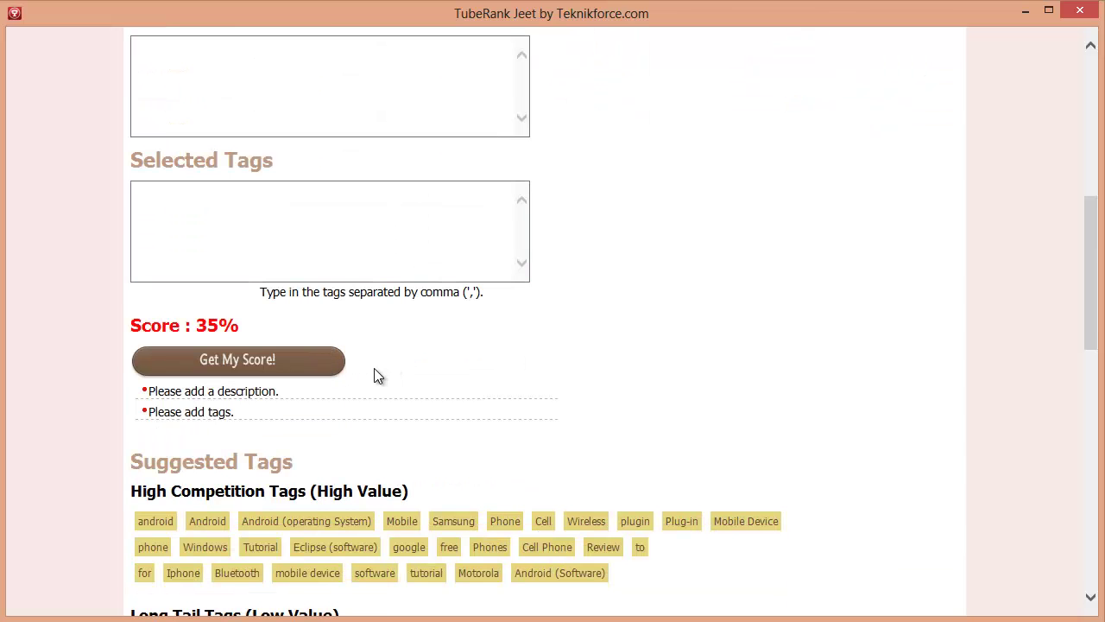
# Write a description asking 'So you're looking for phone plugins?' and ending 'best phone plugins that you can get.'.
pyautogui.scroll(4, 374, 367)
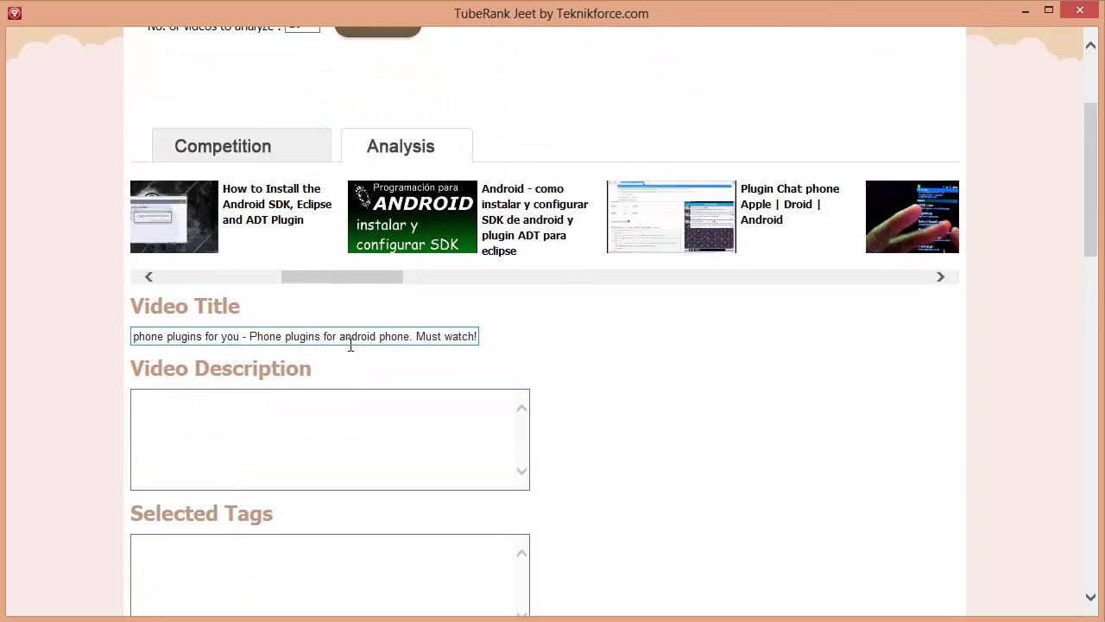
pyautogui.scroll(-2, 901, 591)
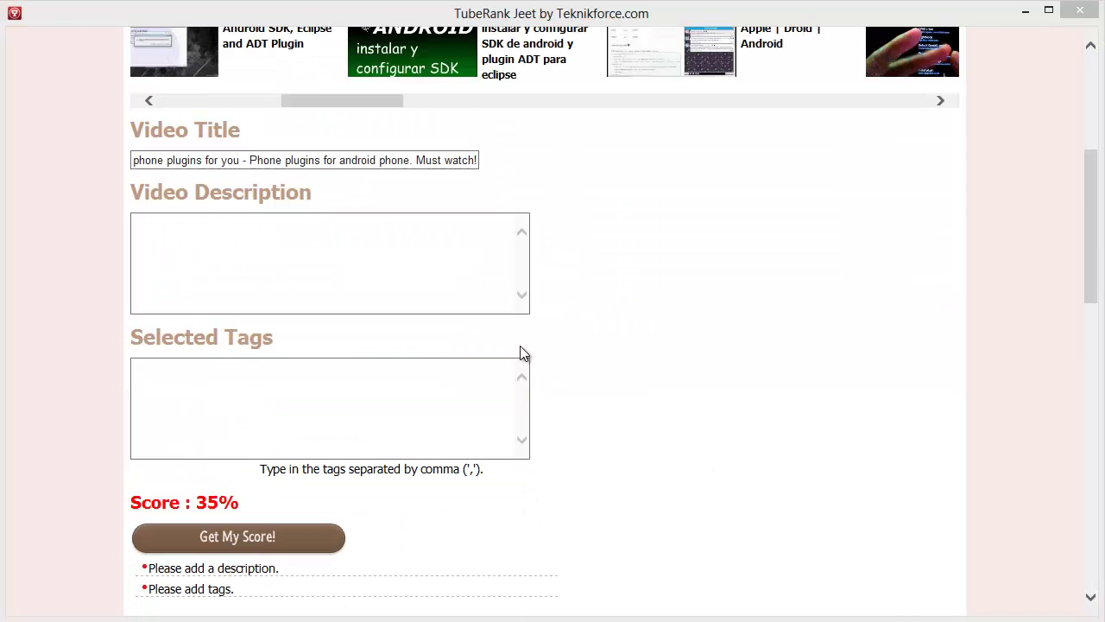
pyautogui.click(325, 288)
pyautogui.click(342, 276)
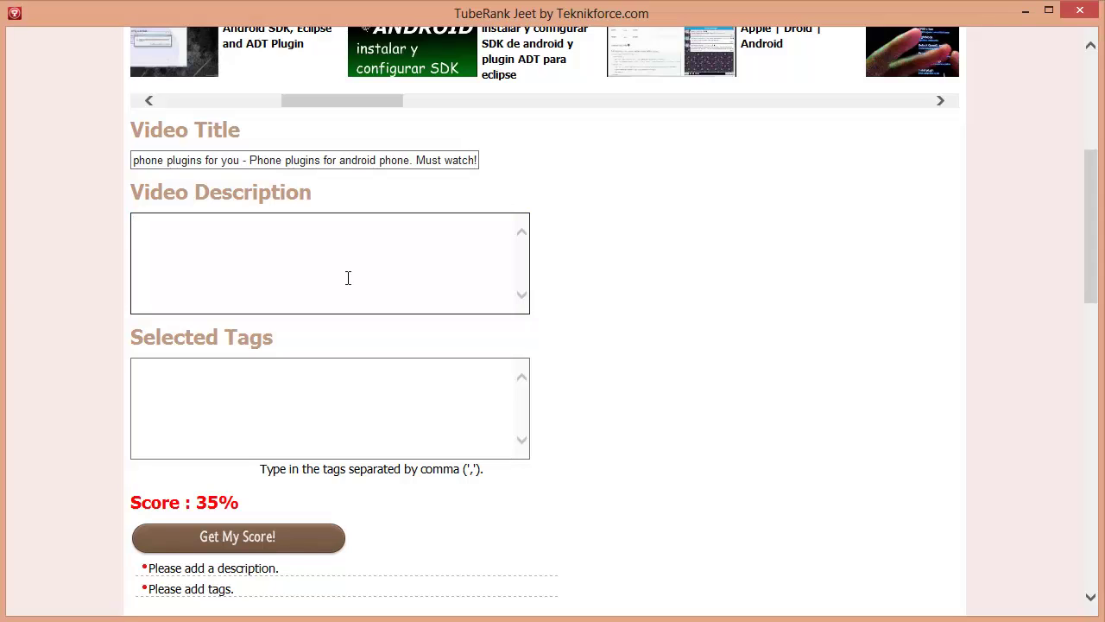
pyautogui.write("So you're looking for phone plugins? Ch")
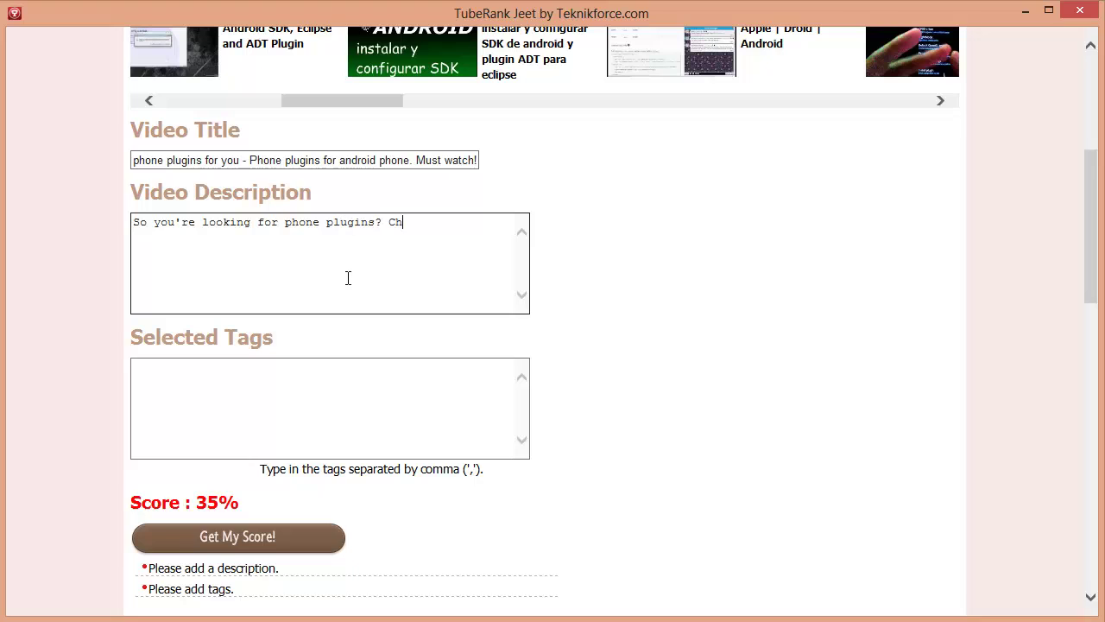
pyautogui.write('eck out this video whi')
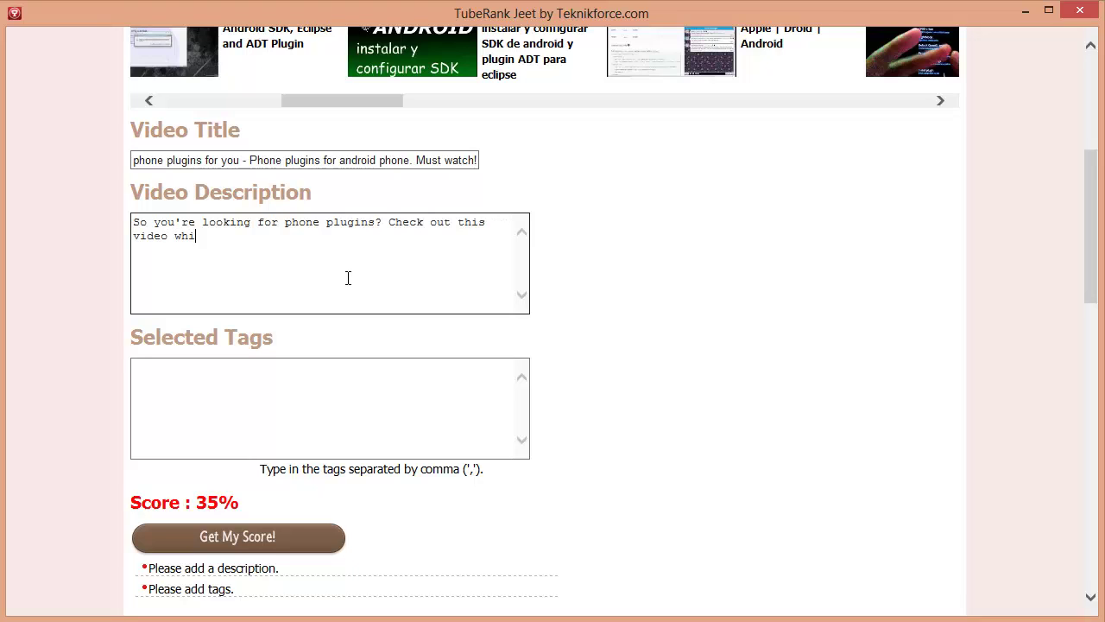
pyautogui.write('ch gives you the complet')
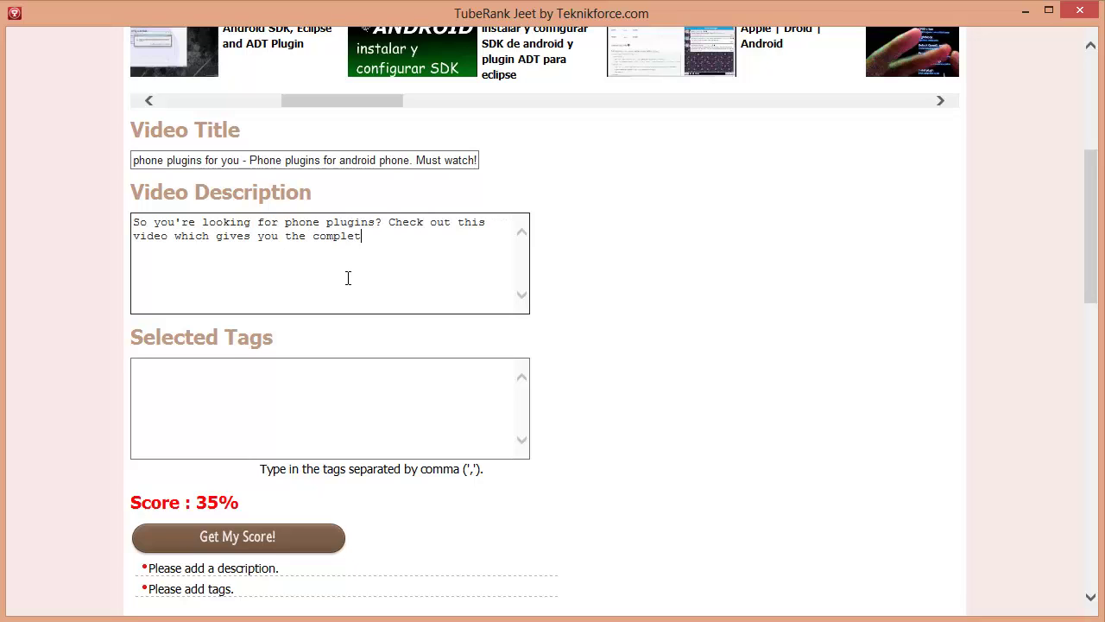
pyautogui.write('e deal on the best plhone plugins that')
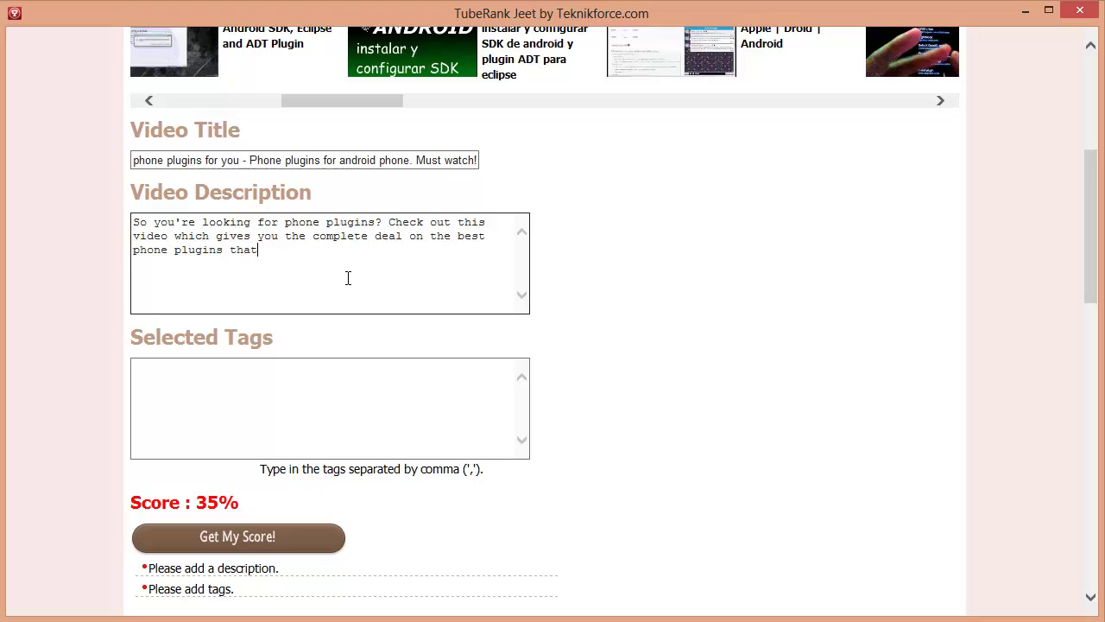
pyautogui.write(' you can get.')
pyautogui.scroll(-2, 348, 277)
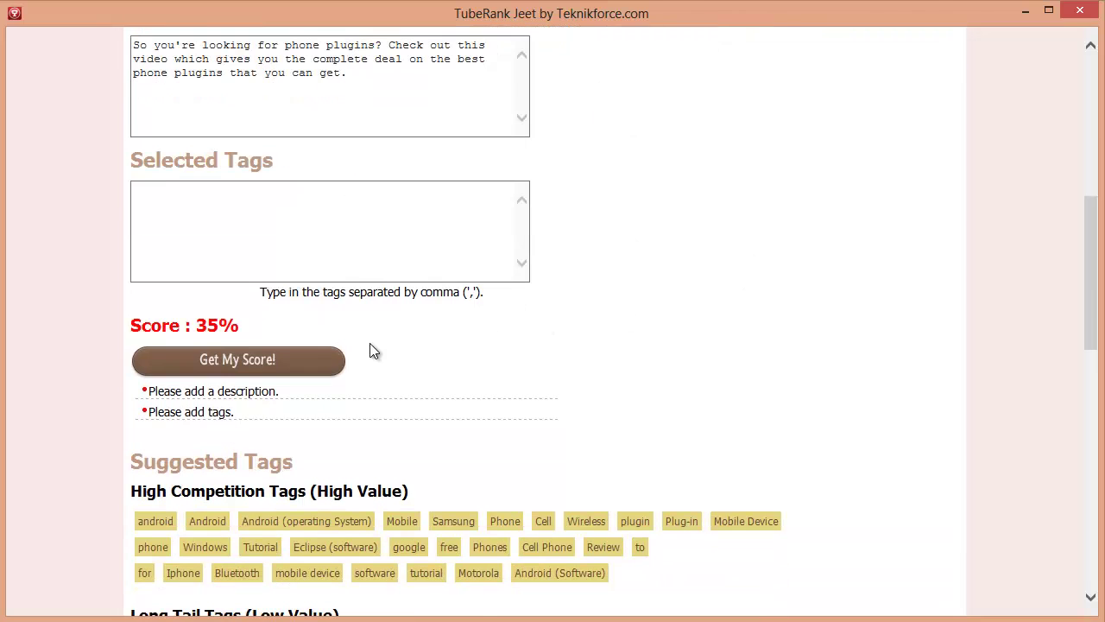
# Rescore to 40% and highlight tips on the missing keyword, short description and website link.
pyautogui.click(265, 362)
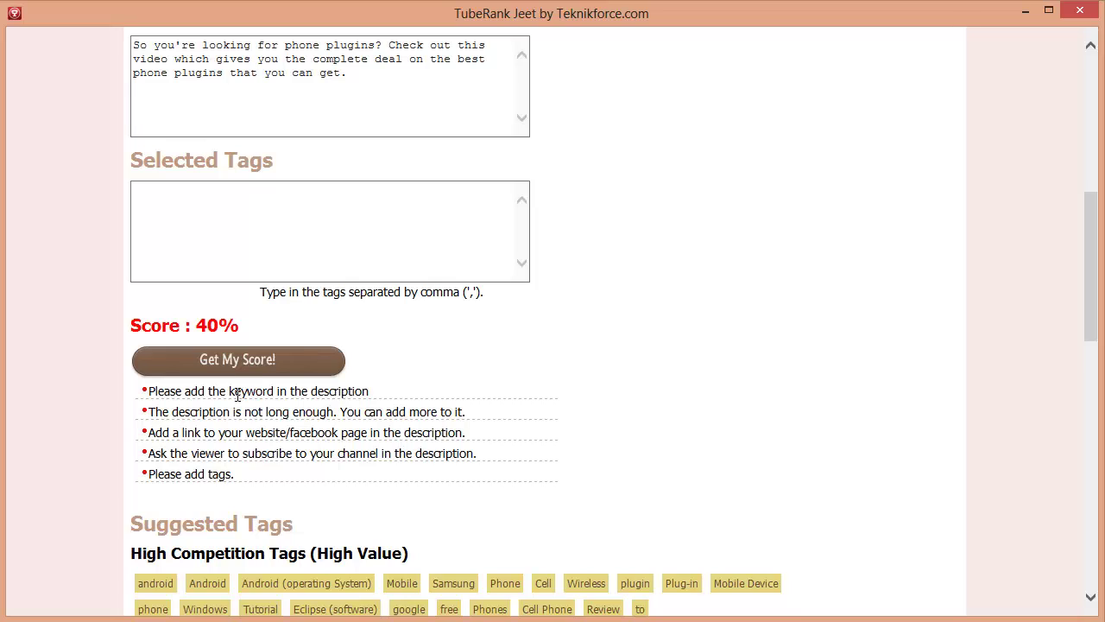
pyautogui.moveTo(176, 393); pyautogui.dragTo(307, 393)
pyautogui.click(171, 426)
pyautogui.moveTo(172, 415); pyautogui.dragTo(274, 419)
pyautogui.click(214, 423)
pyautogui.moveTo(171, 433); pyautogui.dragTo(370, 435)
pyautogui.click(288, 437)
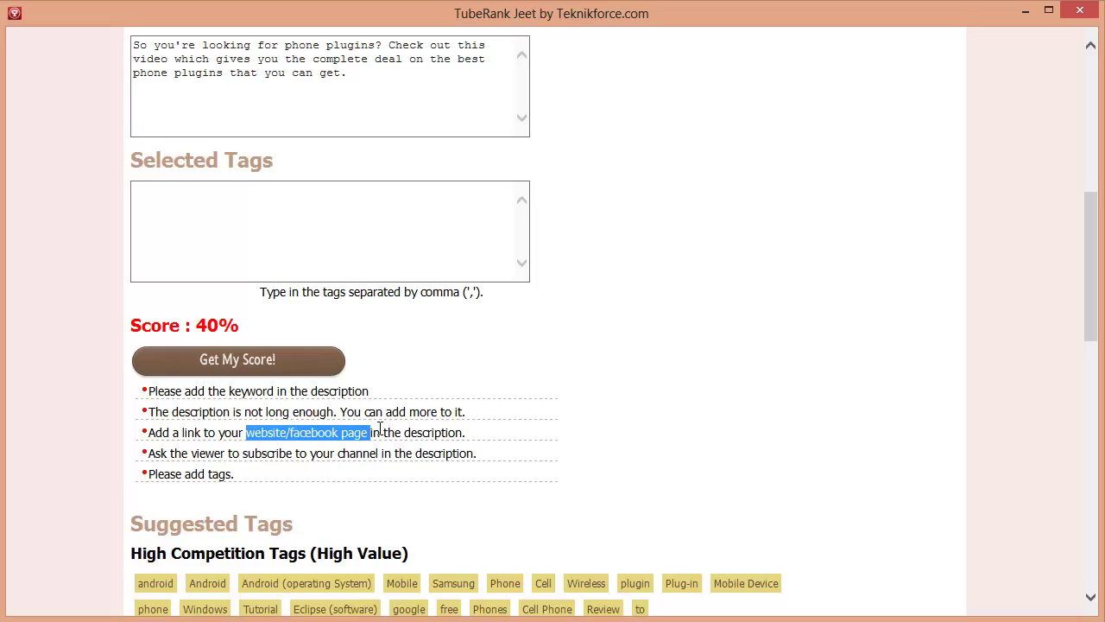
pyautogui.scroll(2, 541, 395)
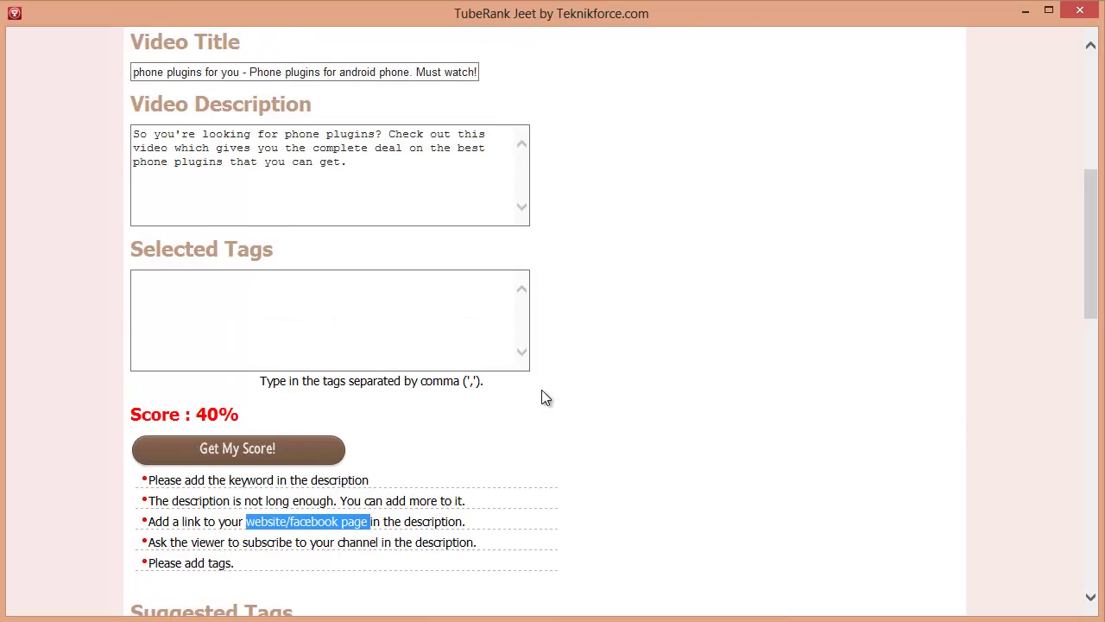
# Insert 'android' before 'phone' and add a paragraph about demonstrating the top plugins.
pyautogui.click(286, 222)
pyautogui.write('andro')
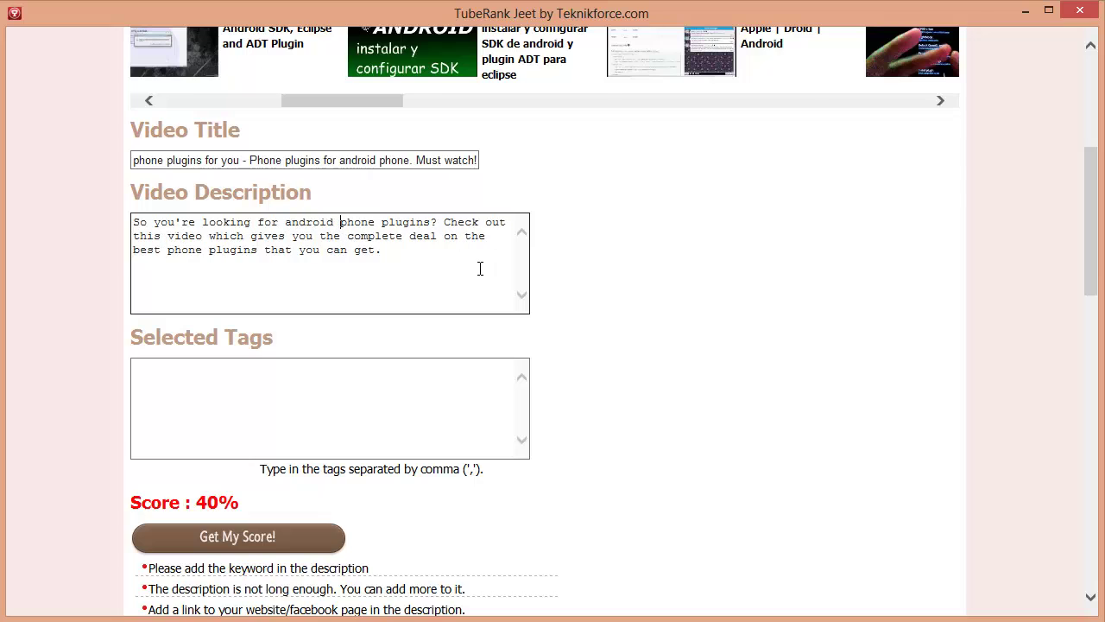
pyautogui.write('id')
pyautogui.click(480, 268)
pyautogui.press('Return')
pyautogui.press('Return')
pyautogui.scroll(1, 638, 313)
pyautogui.write("We'll demonst")
pyautogui.write('rate some of the top plugins')
pyautogui.write(' in action, and will a')
pyautogui.write('lso show you how to find ')
pyautogui.write('the plugins for vir')
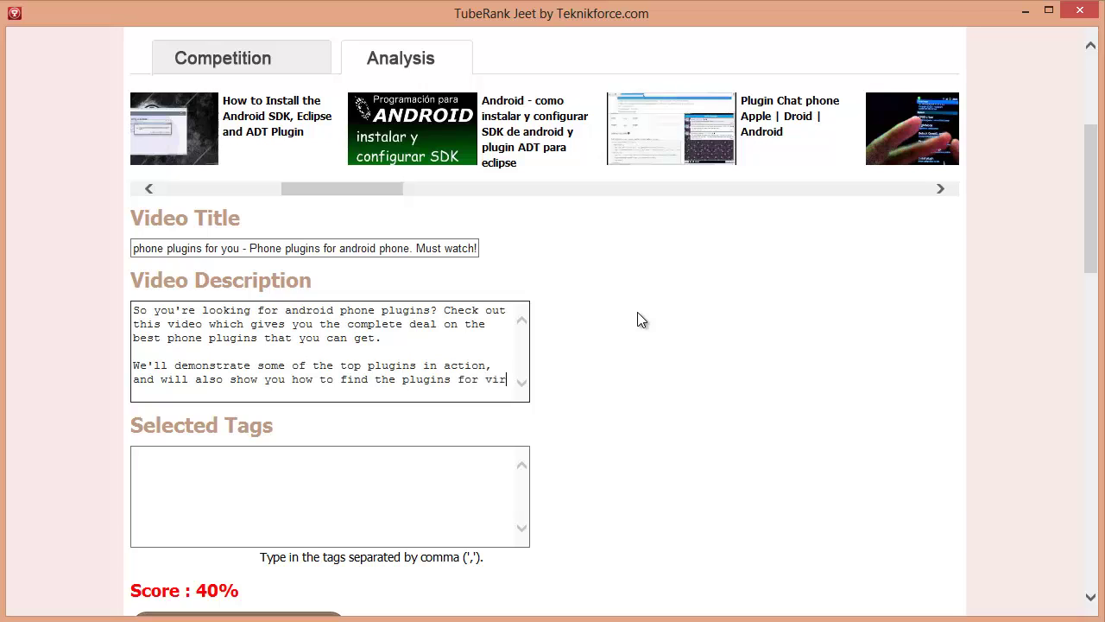
pyautogui.write('tually an y need.')
# Add the line 'Here's a partial list of plugins that we touch in this video.'.
pyautogui.press('Return')
pyautogui.press('Return')
pyautogui.write("Here's a partial")
pyautogui.write(' list of places')
pyautogui.press('BackSpace')
pyautogui.press('BackSpace')
pyautogui.press('BackSpace')
pyautogui.write('lugins that we touch in this video.')
# Add a numbered plugin list from '1. Plugin 1 something.' to '5. And so on.'.
pyautogui.press('Return')
pyautogui.press('Return')
pyautogui.write('1. Plugin 1 something.')
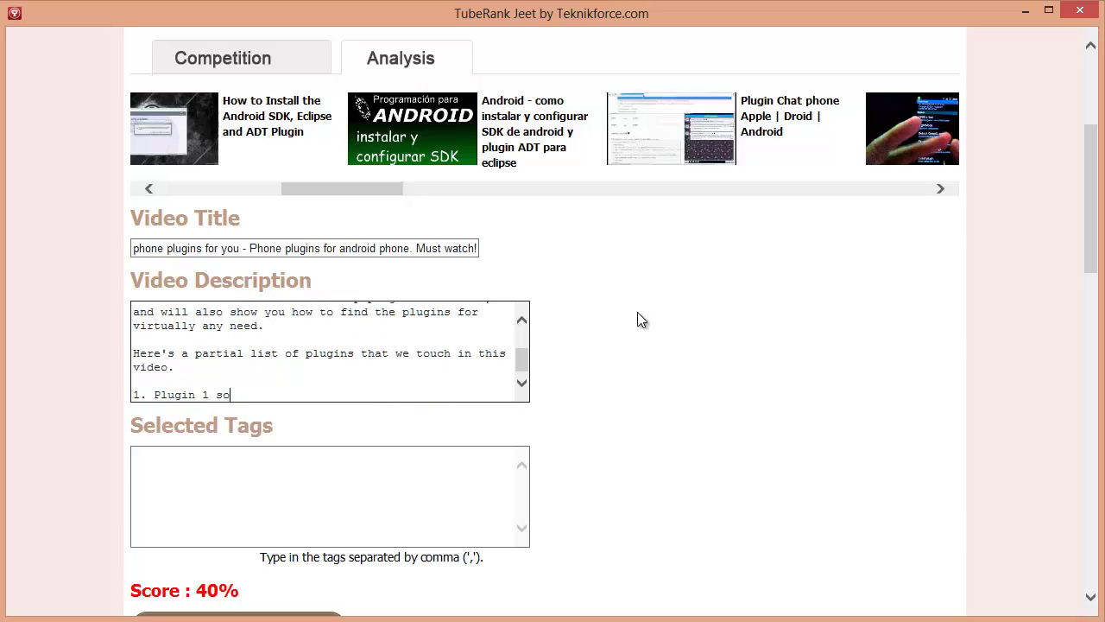
pyautogui.press('Return')
pyautogui.write('2. The second plugin')
pyautogui.press('Return')
pyautogui.write('3. Plugin 3')
pyautogui.press('Return')
pyautogui.write('4. O')
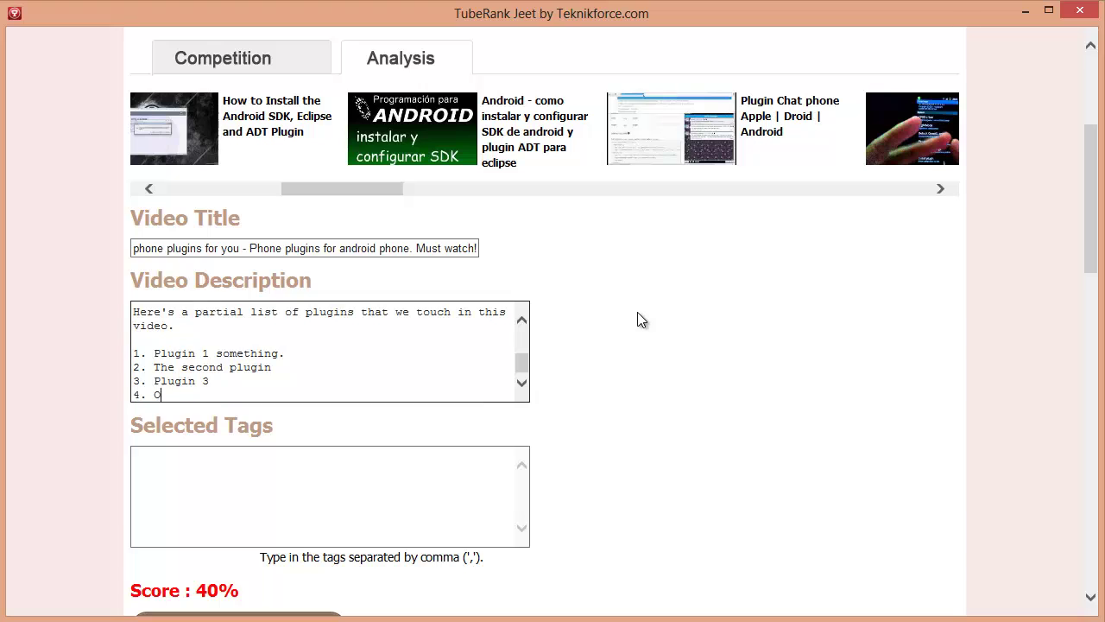
pyautogui.write('ne more plugin.')
pyautogui.press('Return')
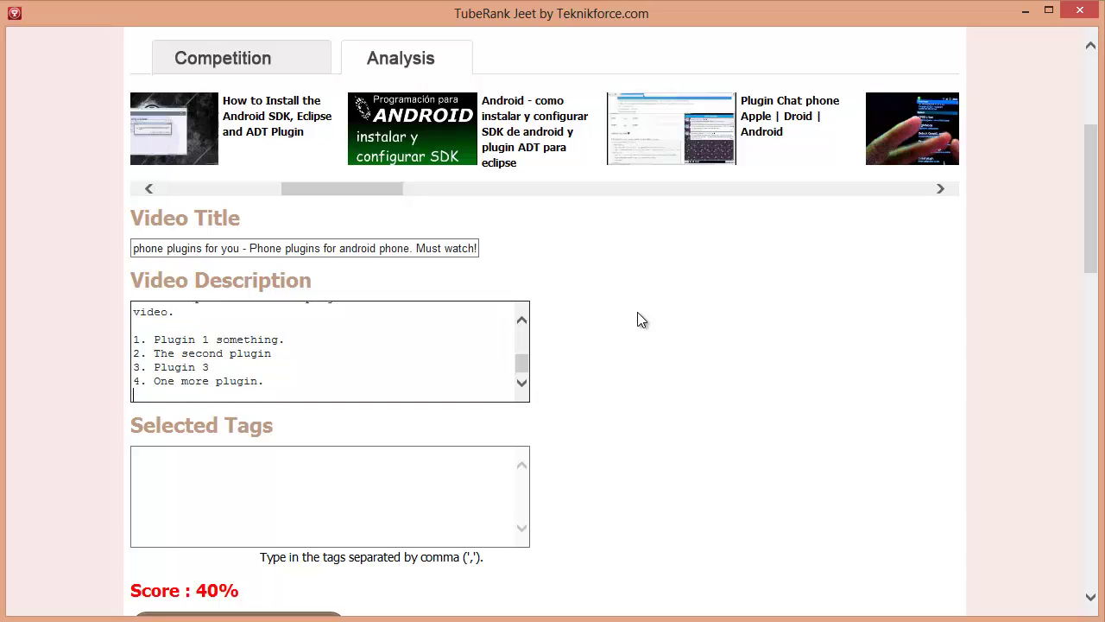
pyautogui.write('5. and')
pyautogui.press('BackSpace')
pyautogui.press('BackSpace')
pyautogui.press('BackSpace')
pyautogui.write('And so on.')
pyautogui.press('Return')
pyautogui.press('Return')
pyautogui.write('You can get more detail')
pyautogui.write('s about android phone')
pyautogui.write(' plugins on our website h')
pyautogui.write('tto')
pyautogui.write('://plugin')
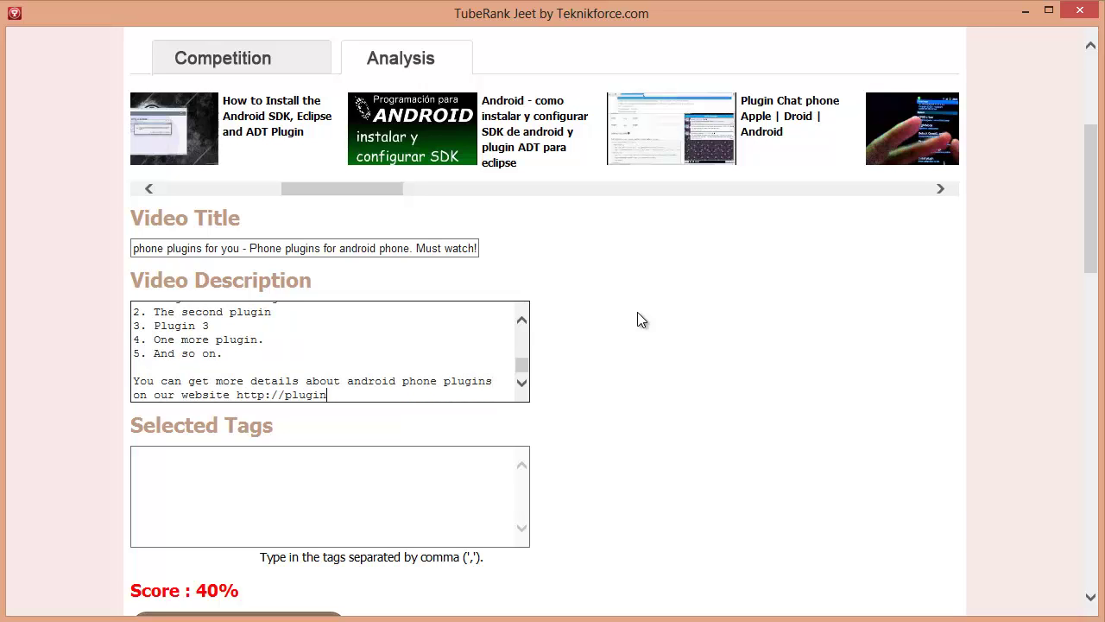
pyautogui.write('forandroid.com')
pyautogui.scroll(-3, 818, 438)
# Rescore the expanded description to 66% and review the subscribe and add-tags tips.
pyautogui.click(296, 376)
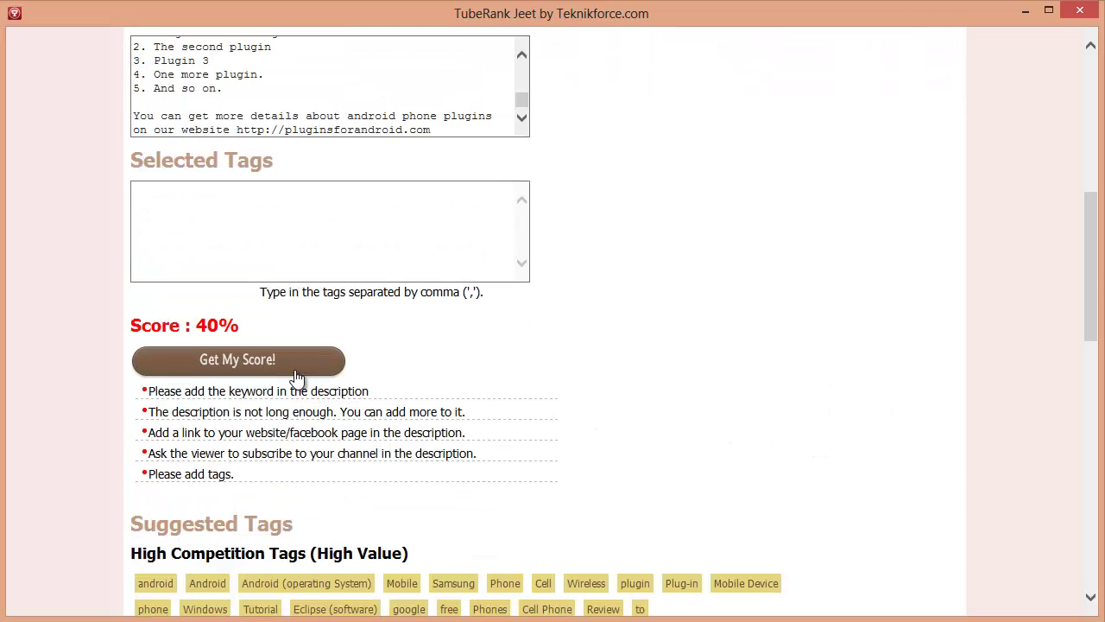
pyautogui.click(296, 376)
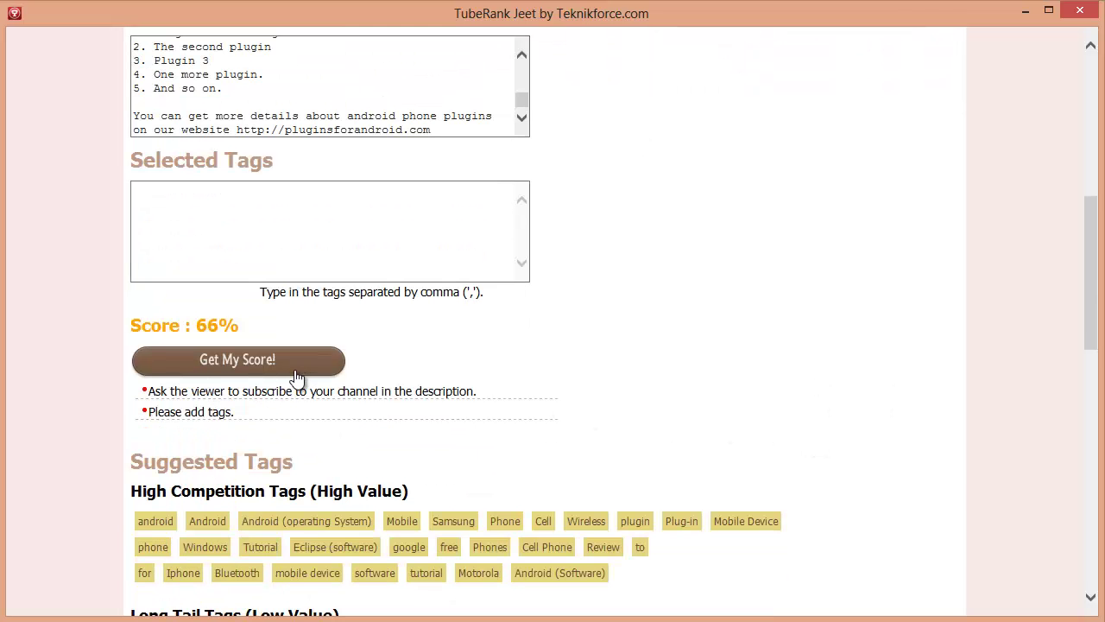
pyautogui.scroll(2, 396, 355)
pyautogui.scroll(-1, 395, 361)
pyautogui.click(397, 356)
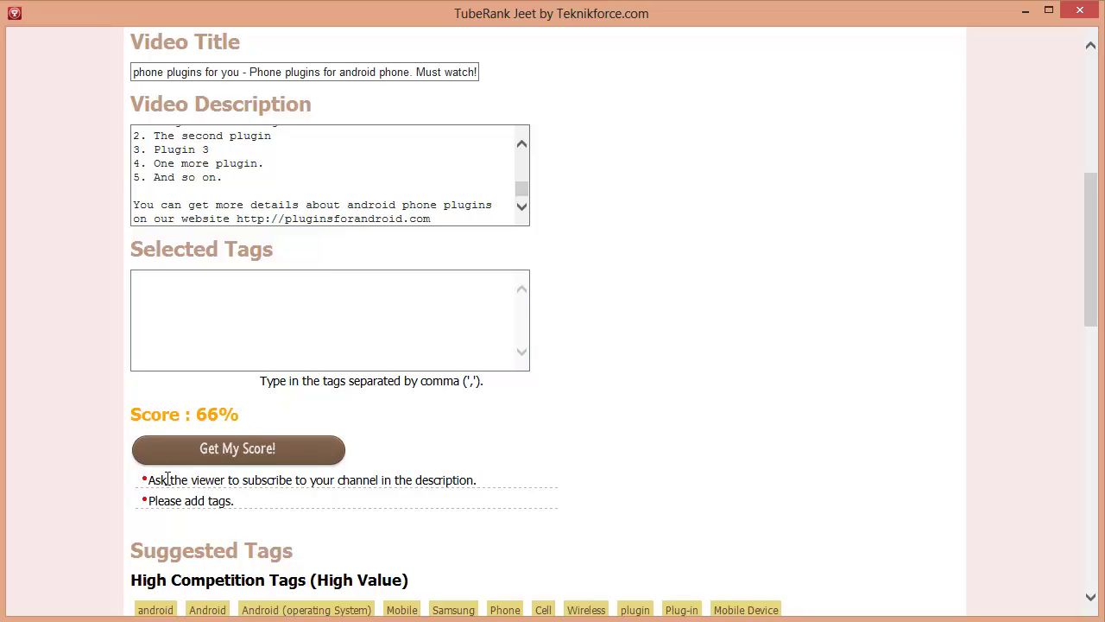
pyautogui.moveTo(148, 481); pyautogui.dragTo(446, 481)
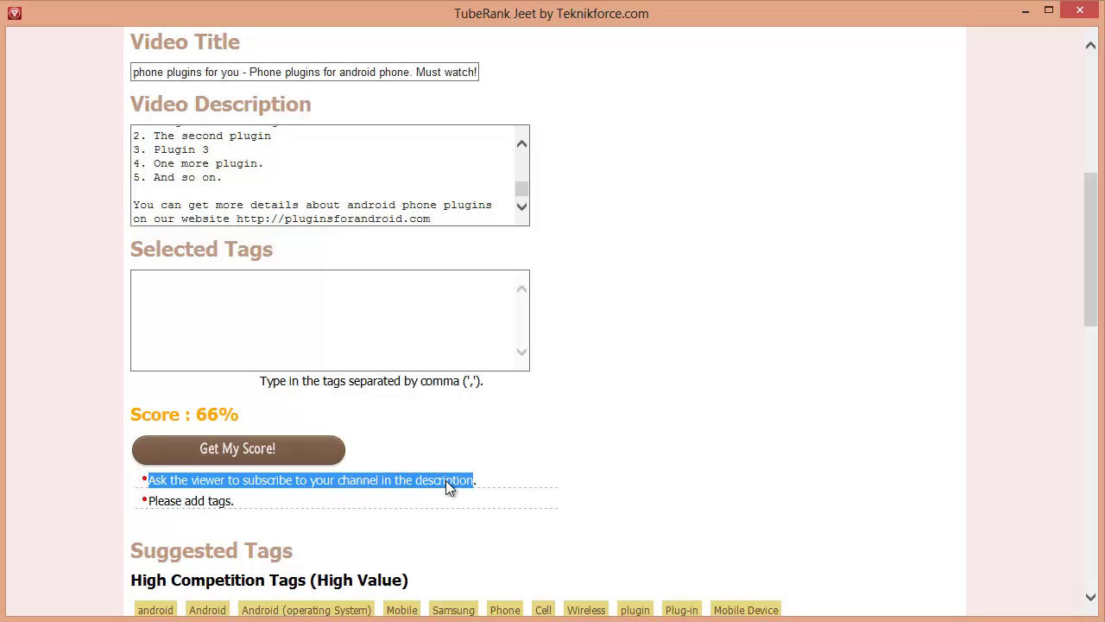
pyautogui.click(418, 480)
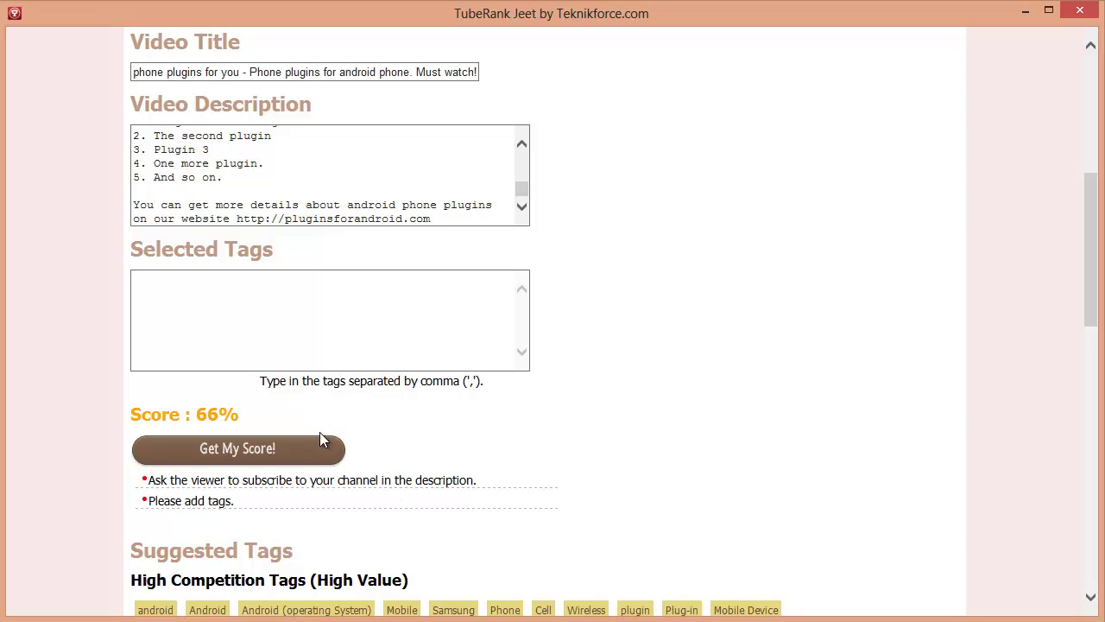
pyautogui.moveTo(231, 506); pyautogui.dragTo(180, 511)
# Append 'Please subscribe to our channel' on a new line after the website link and rescore to 72%.
pyautogui.click(445, 177)
pyautogui.scroll(-3, 458, 151)
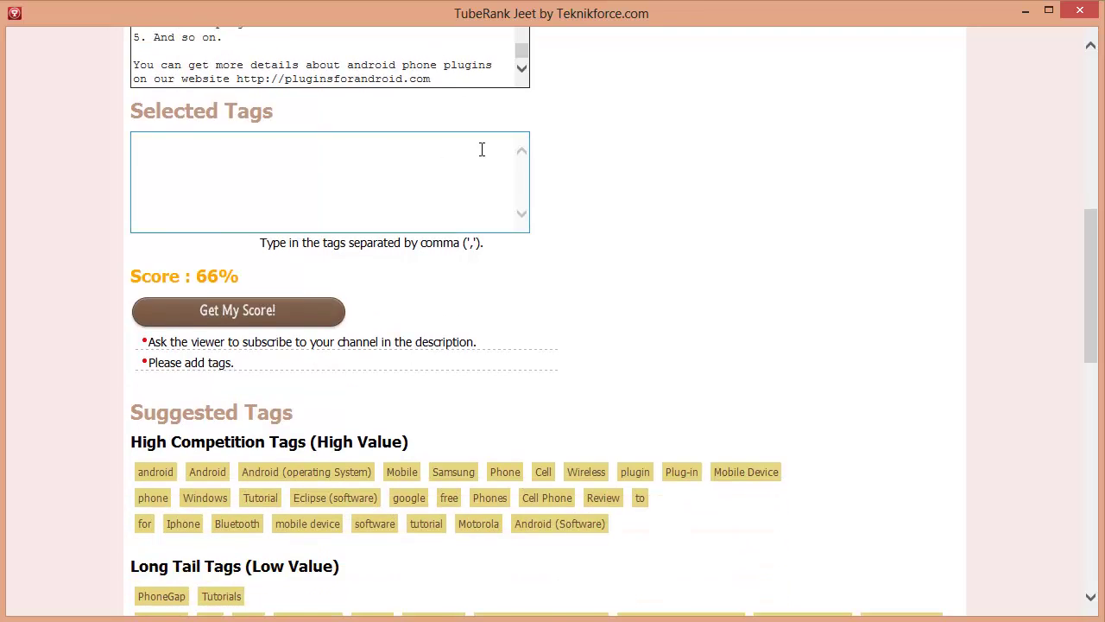
pyautogui.scroll(2, 480, 149)
pyautogui.press('Return')
pyautogui.press('Return')
pyautogui.write('Please ')
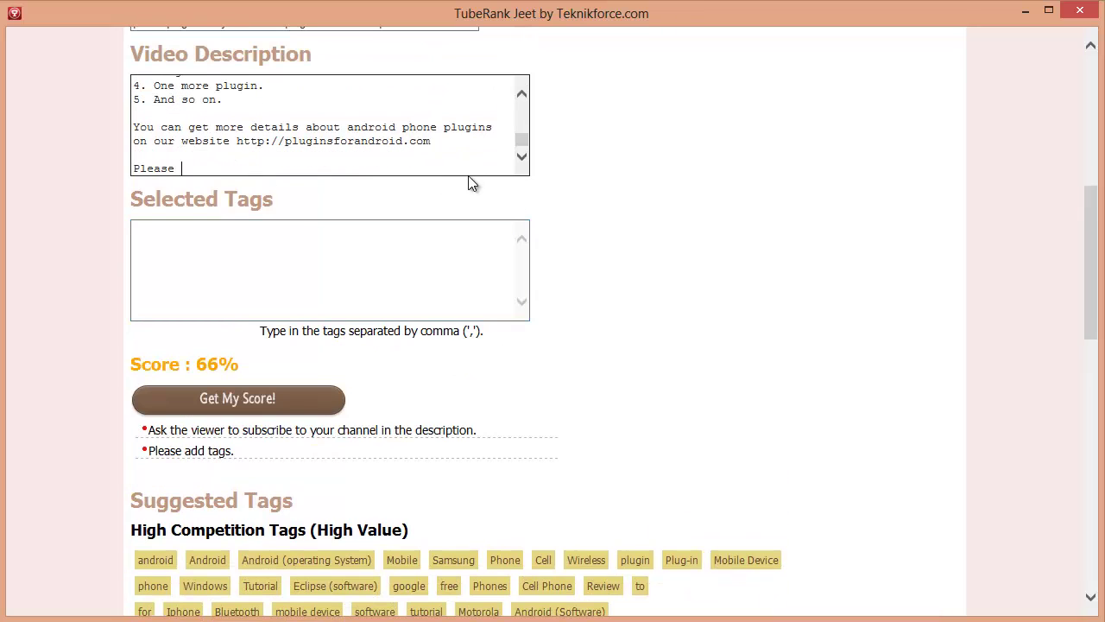
pyautogui.write('subscribe to our channel')
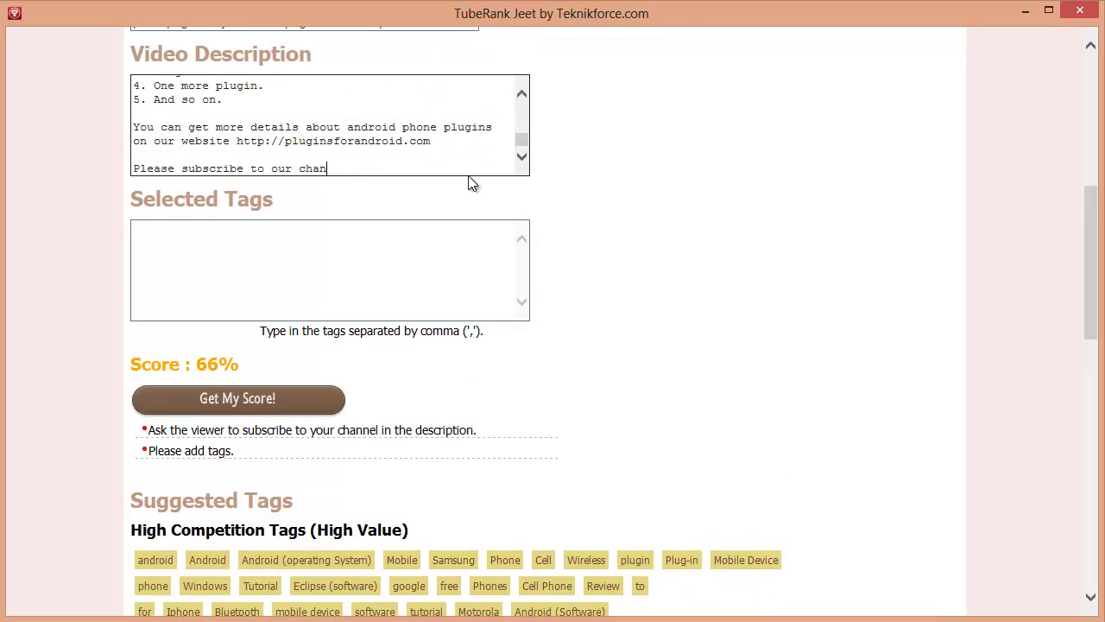
pyautogui.click(237, 404)
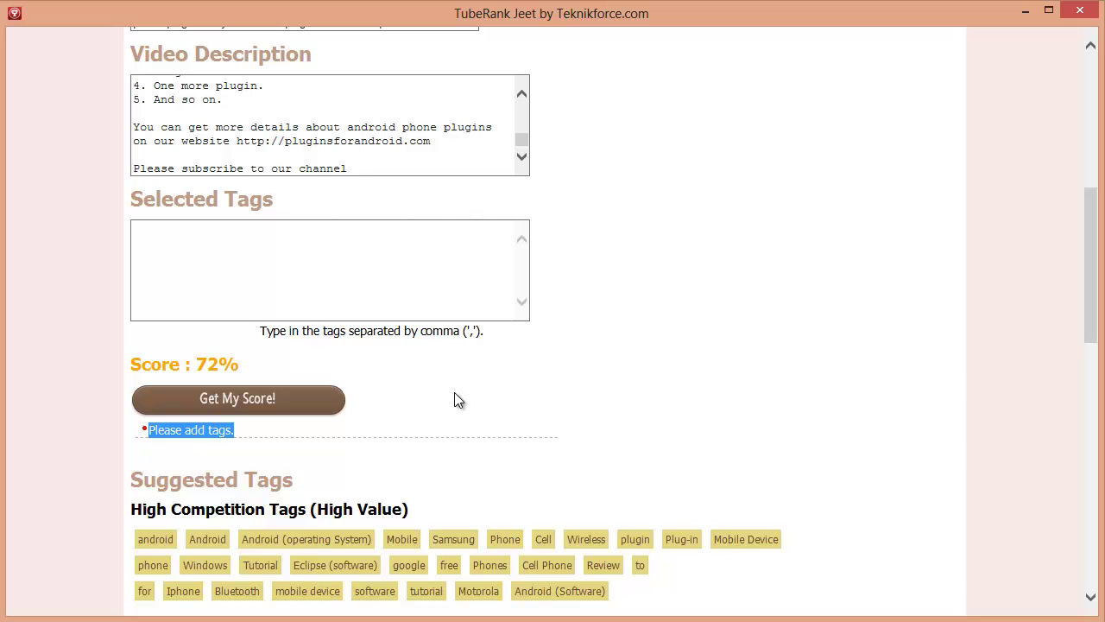
pyautogui.scroll(-3, 423, 396)
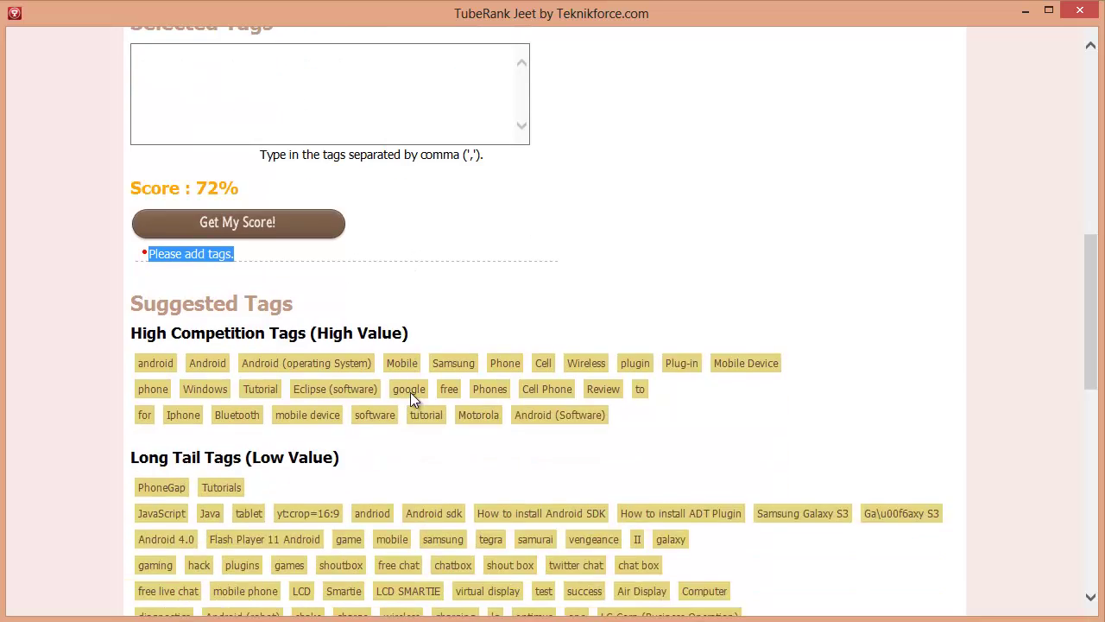
pyautogui.scroll(-2, 411, 394)
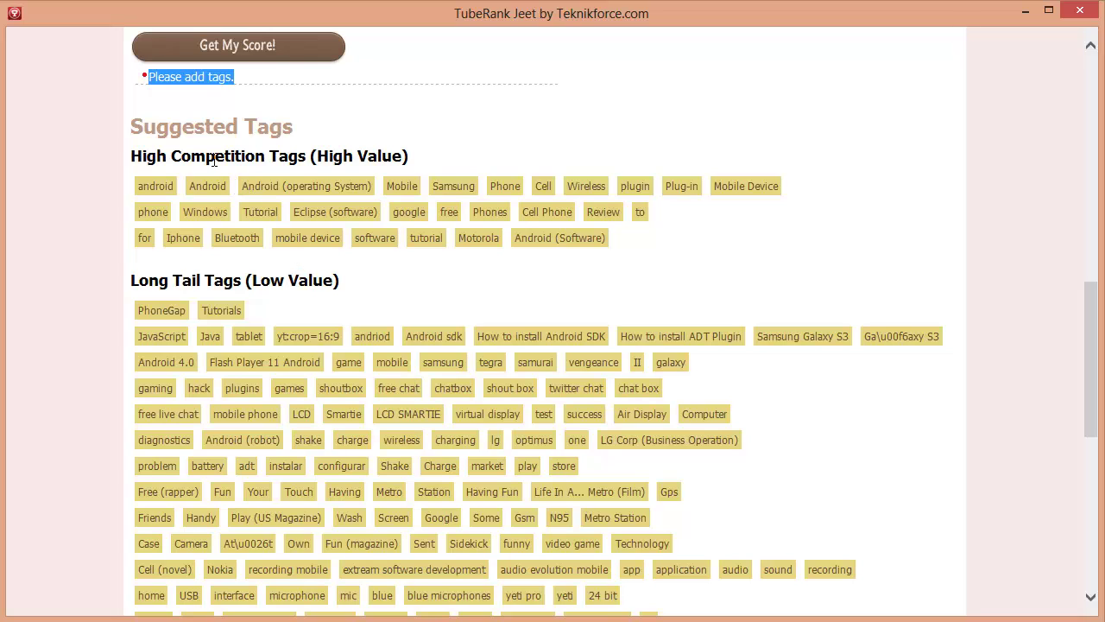
pyautogui.moveTo(169, 158); pyautogui.dragTo(327, 161)
pyautogui.scroll(-2, 177, 230)
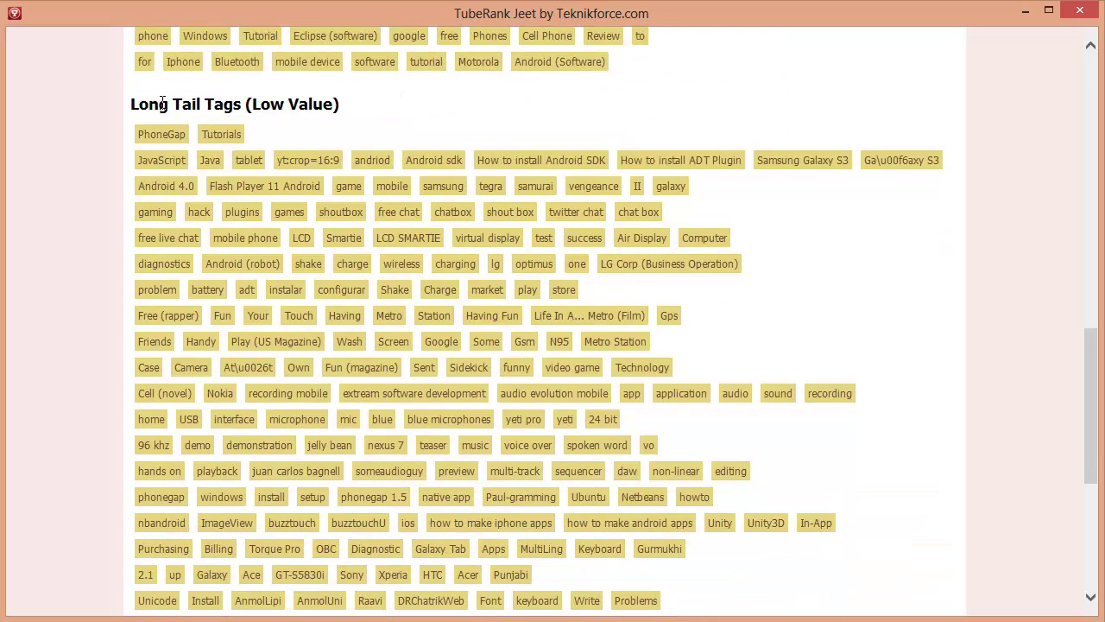
pyautogui.moveTo(130, 105); pyautogui.dragTo(332, 105)
pyautogui.scroll(2, 341, 145)
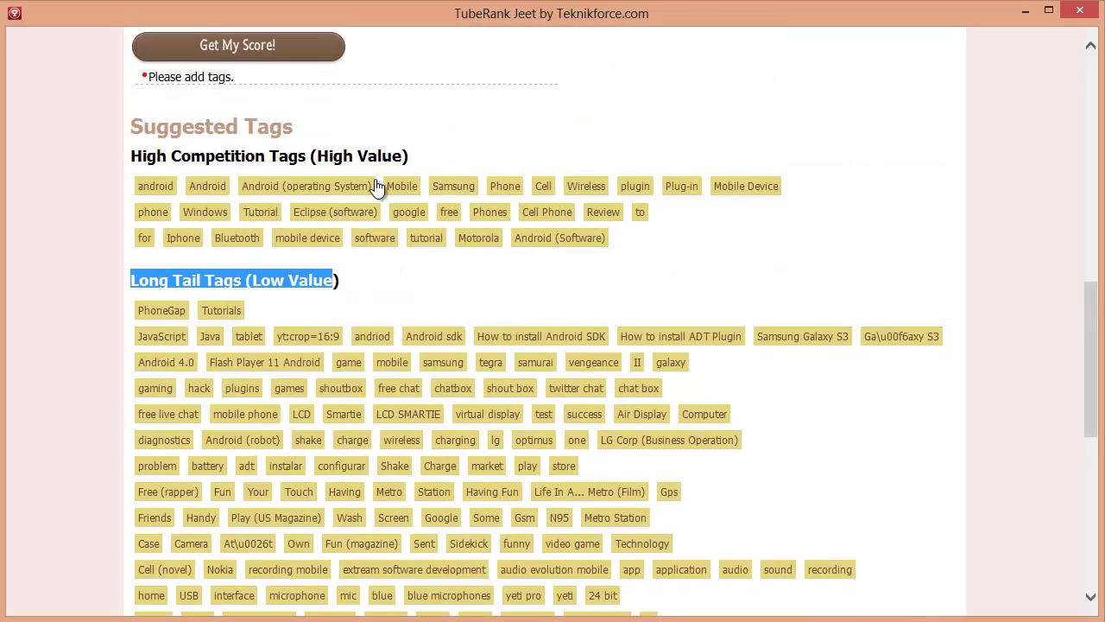
pyautogui.scroll(2, 359, 271)
pyautogui.scroll(1, 363, 259)
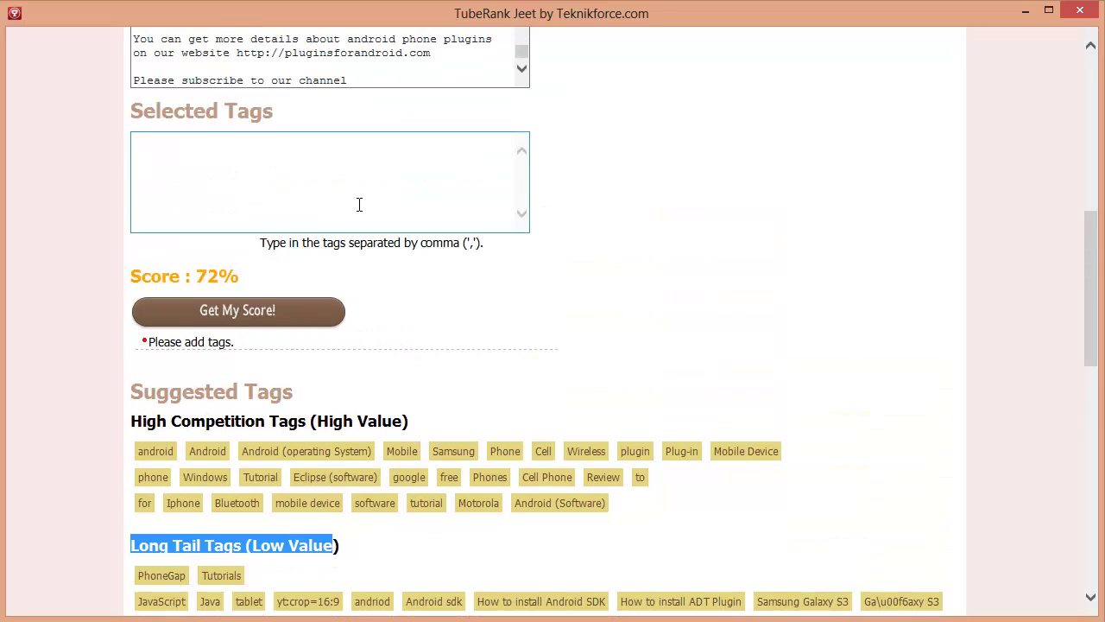
pyautogui.scroll(-2, 362, 209)
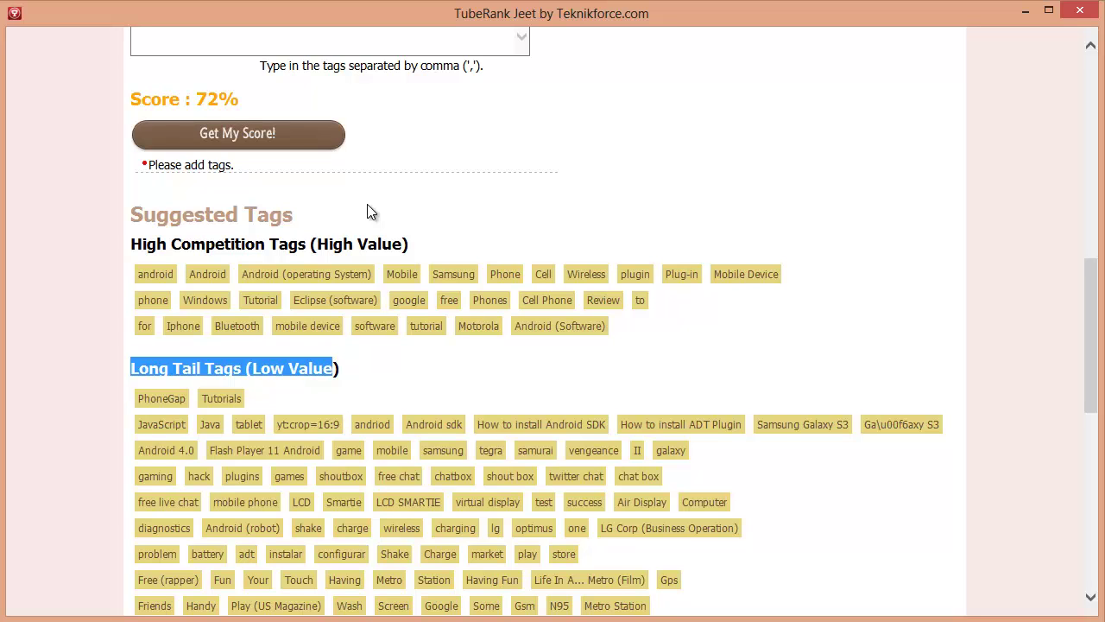
pyautogui.scroll(-2, 370, 212)
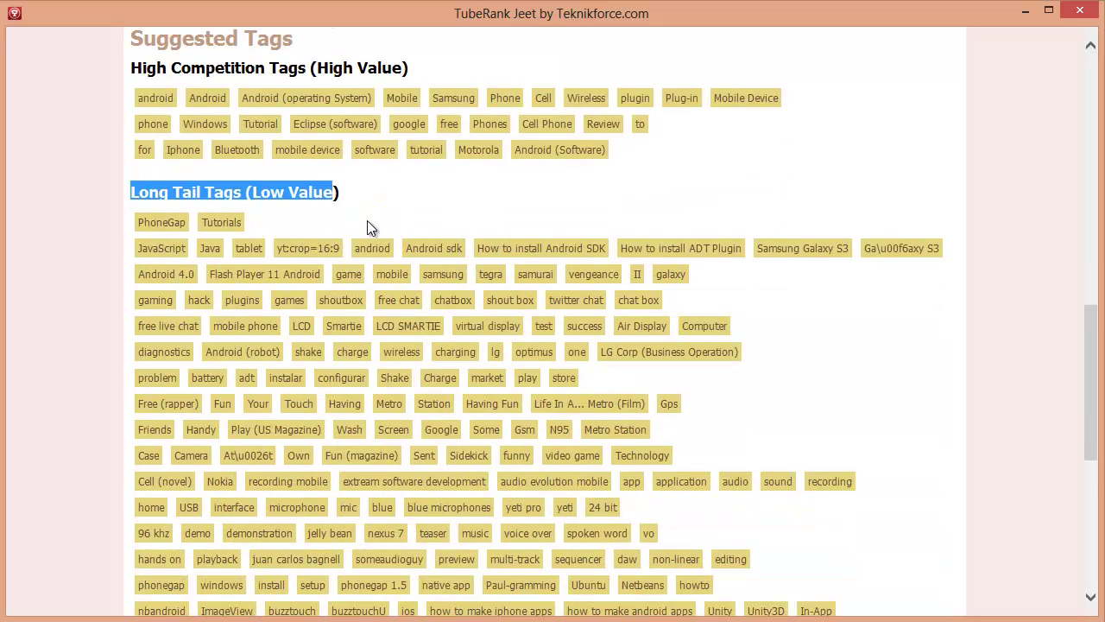
pyautogui.scroll(-1, 373, 259)
pyautogui.scroll(-2, 373, 293)
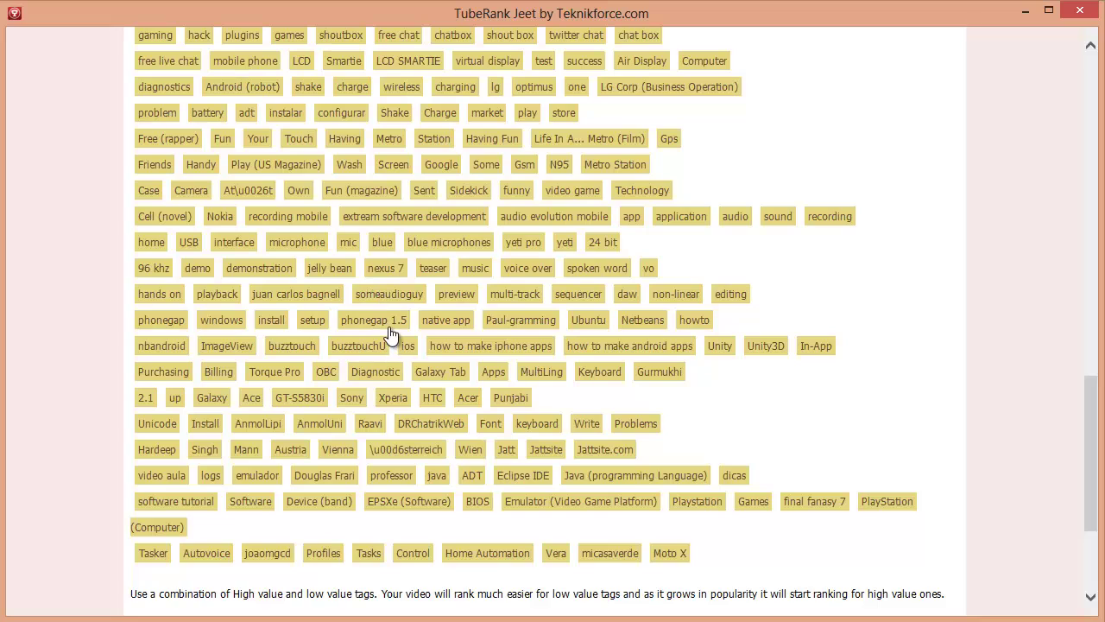
# Add the native app, music, spoken word, Xperia, how to make iphone apps and how to make android apps tags.
pyautogui.click(388, 327)
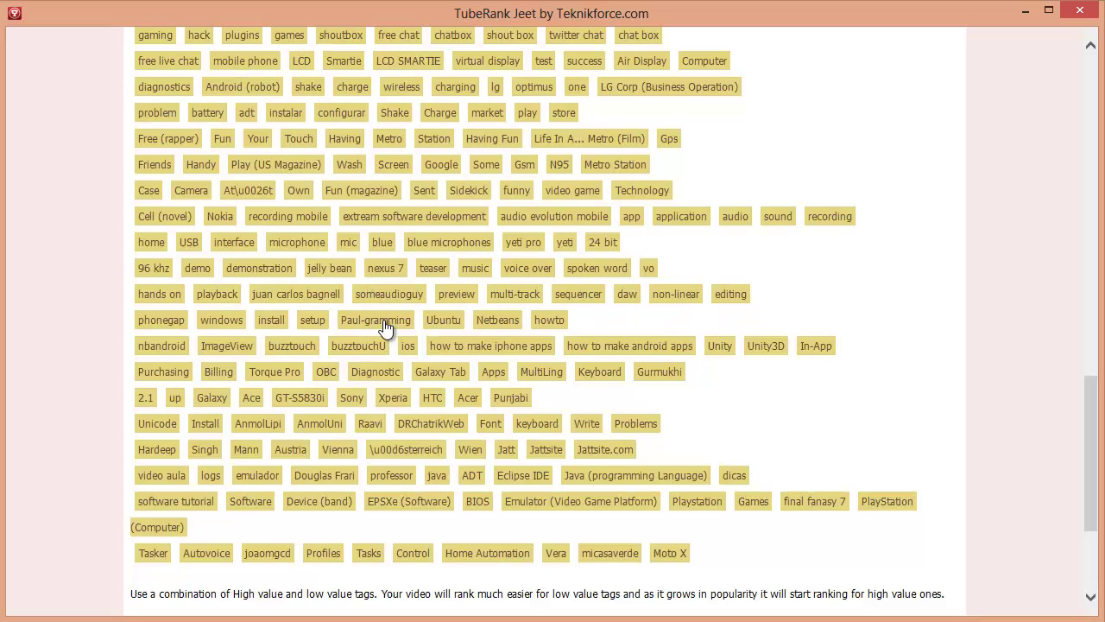
pyautogui.click(475, 275)
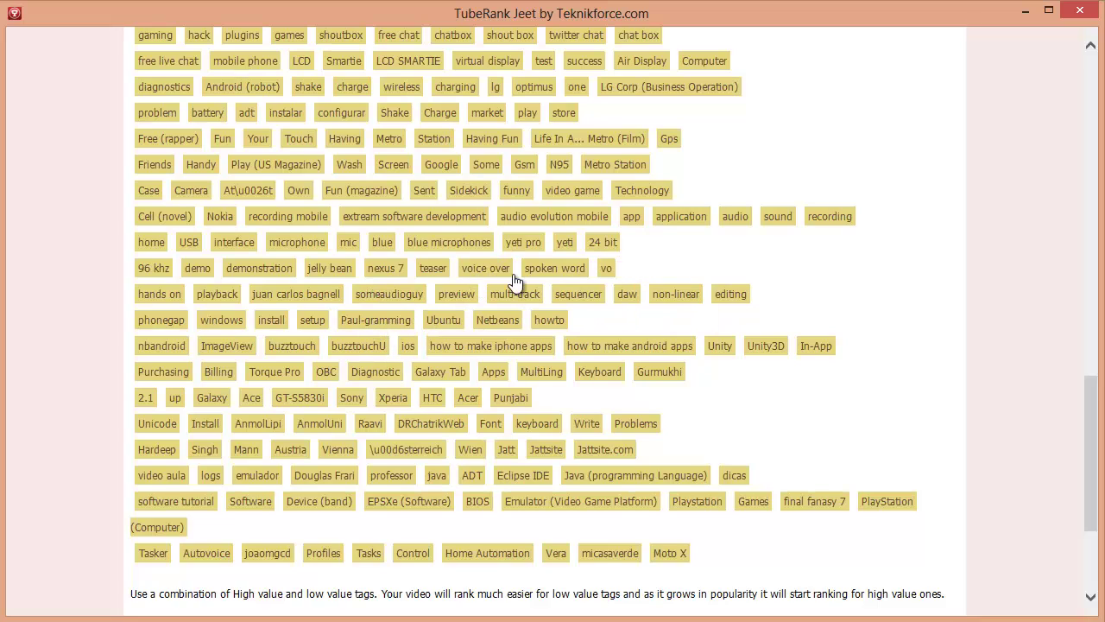
pyautogui.click(538, 271)
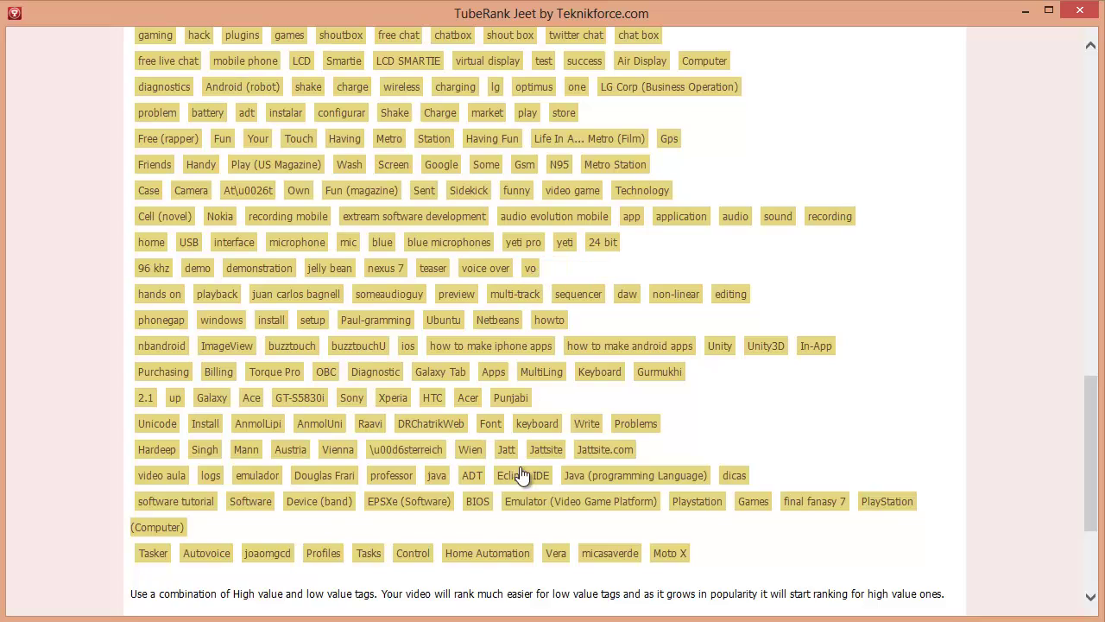
pyautogui.click(397, 401)
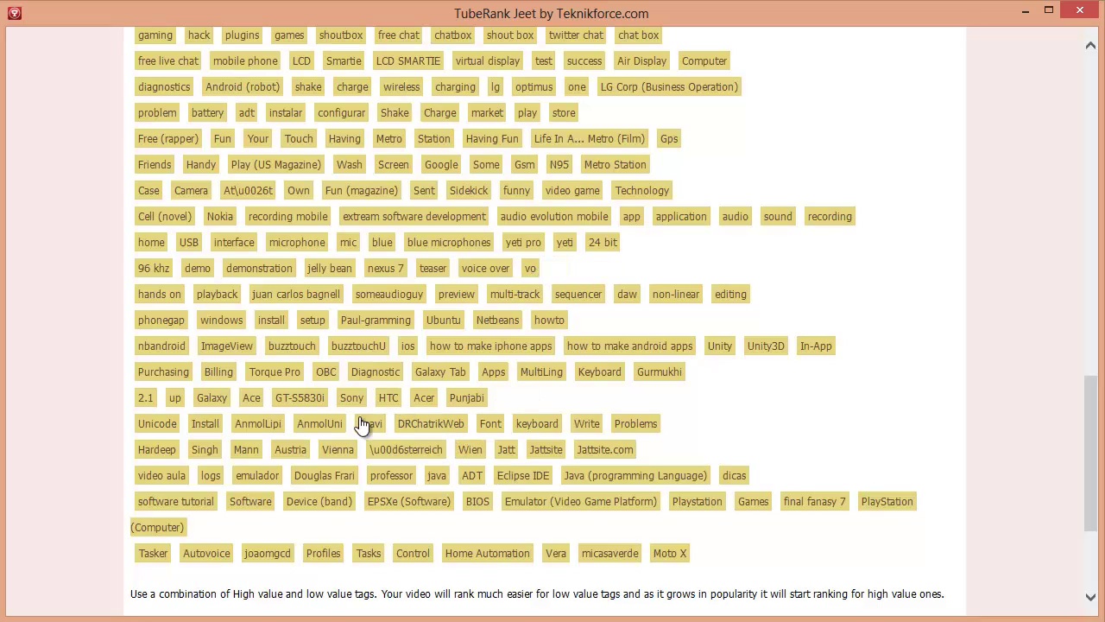
pyautogui.click(517, 353)
pyautogui.click(525, 352)
# Add the Station, optimus and someaudioguy tags and rescore the video to 75%.
pyautogui.scroll(3, 436, 392)
pyautogui.scroll(10, 436, 391)
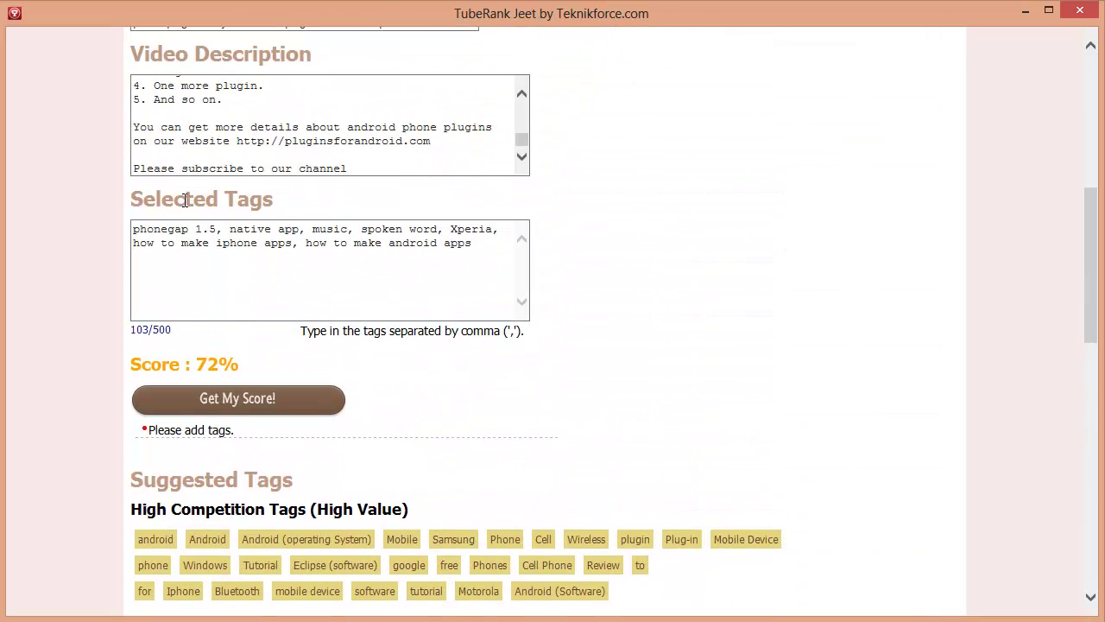
pyautogui.scroll(-15, 348, 246)
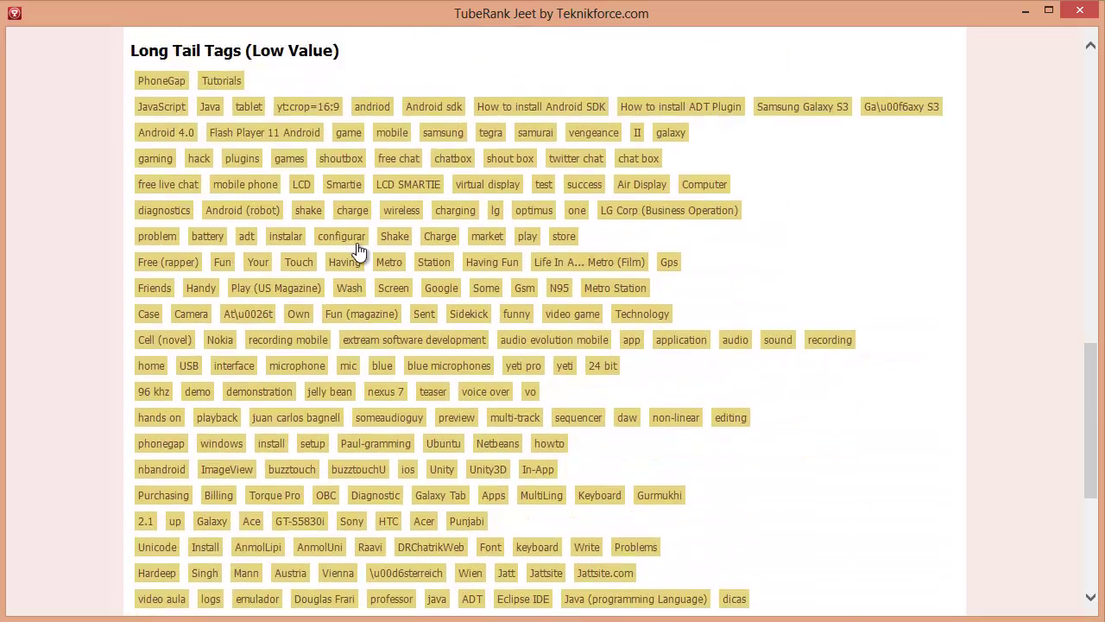
pyautogui.click(436, 229)
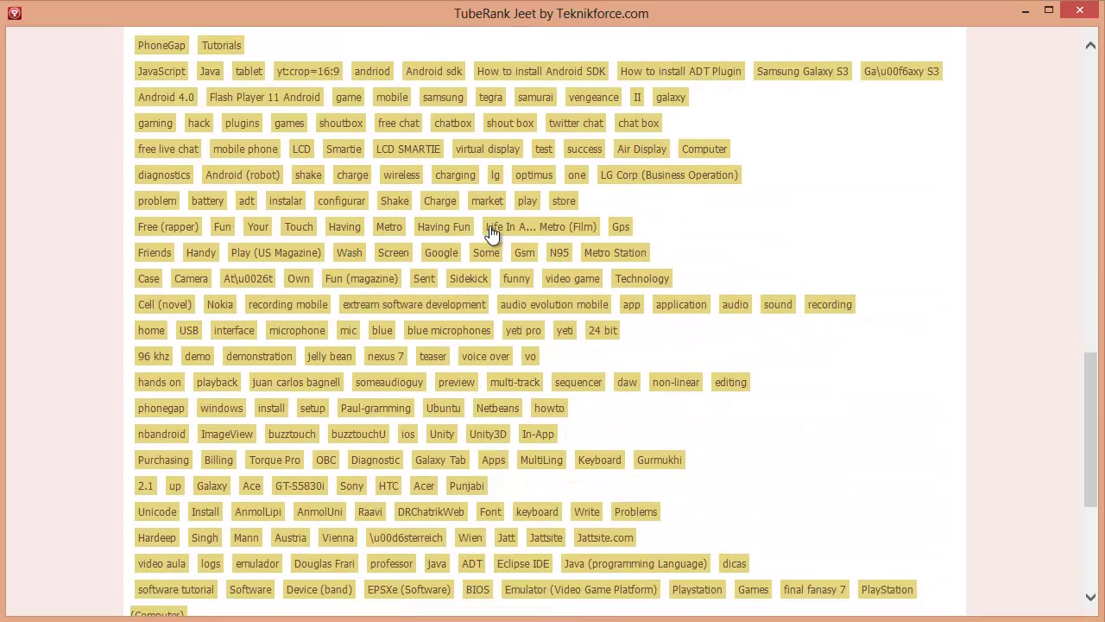
pyautogui.click(528, 178)
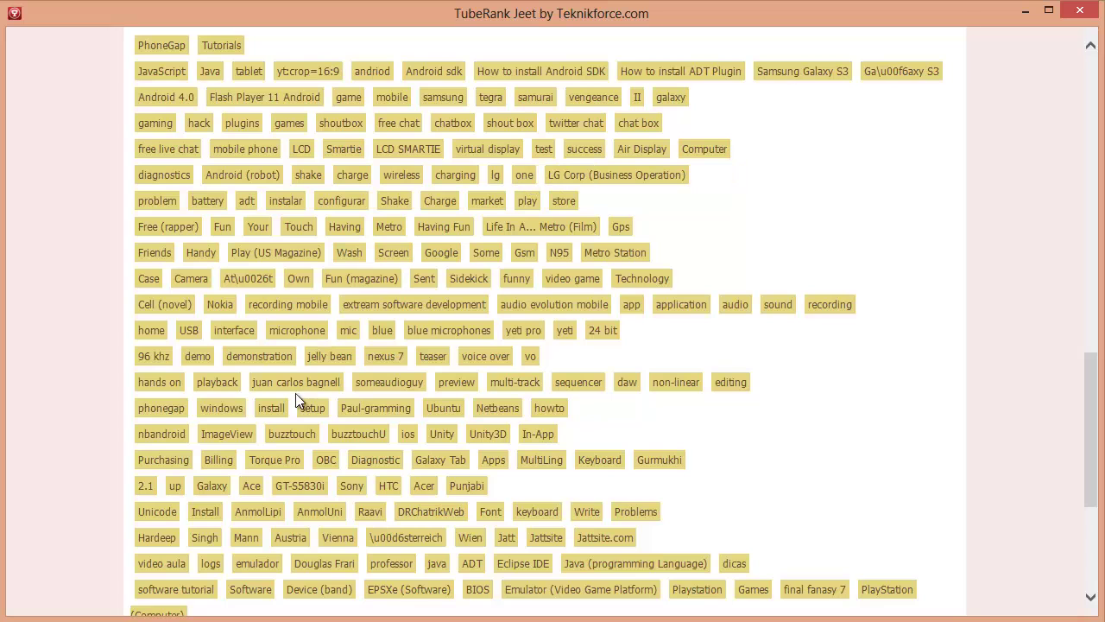
pyautogui.click(389, 386)
pyautogui.scroll(6, 292, 407)
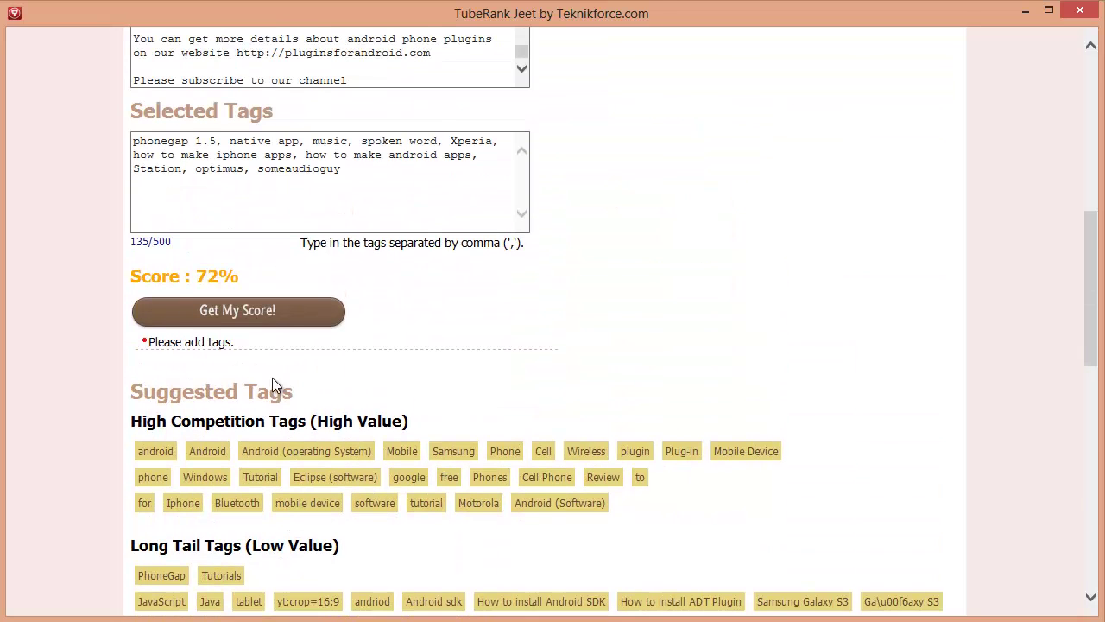
pyautogui.click(281, 316)
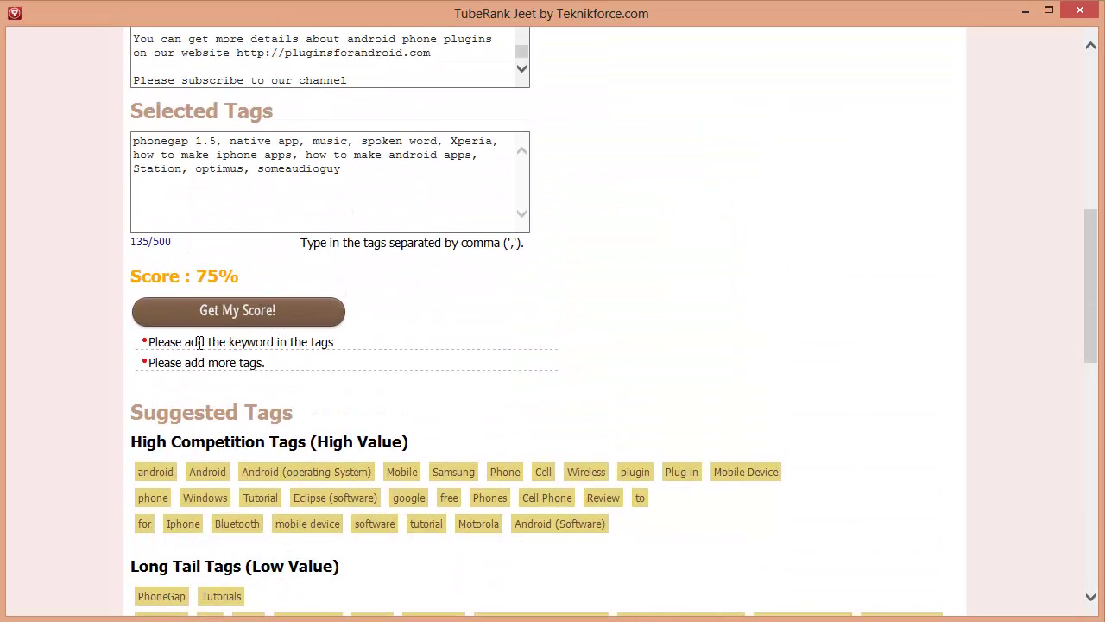
# Append the keyword 'android phone plugins' to the selected tags, lifting the score to 96%.
pyautogui.moveTo(188, 342); pyautogui.dragTo(310, 343)
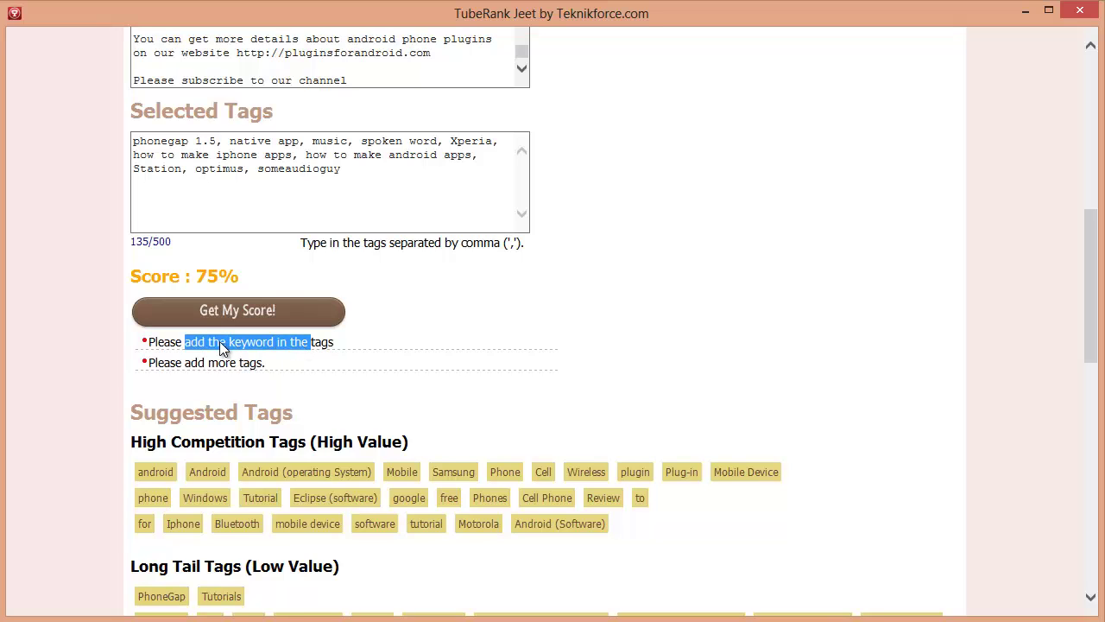
pyautogui.moveTo(186, 342); pyautogui.dragTo(289, 343)
pyautogui.scroll(2, 364, 372)
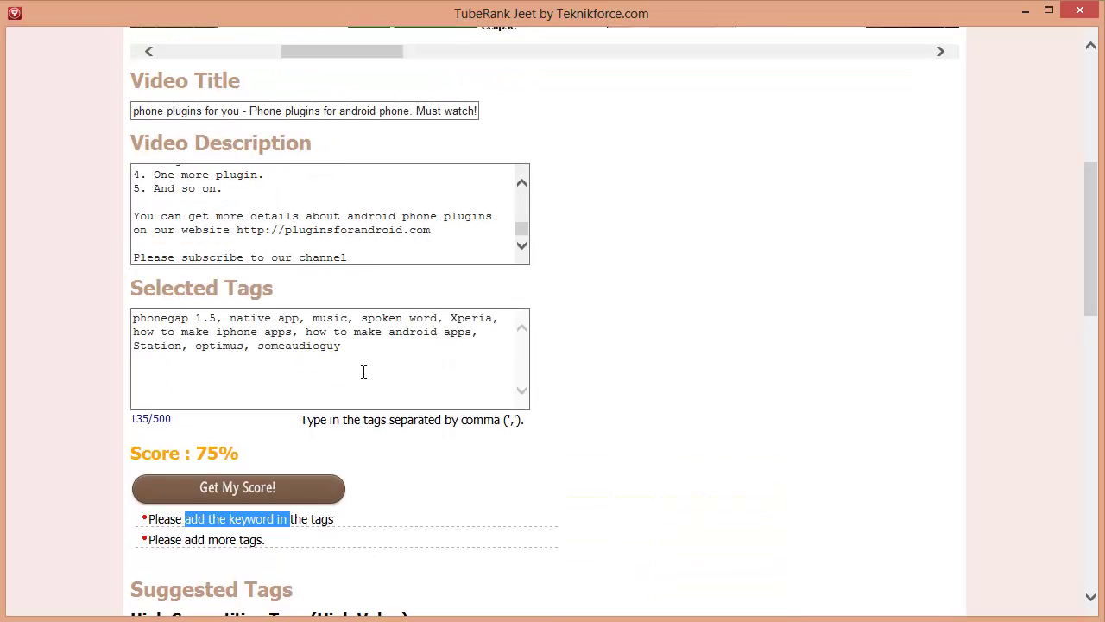
pyautogui.click(401, 387)
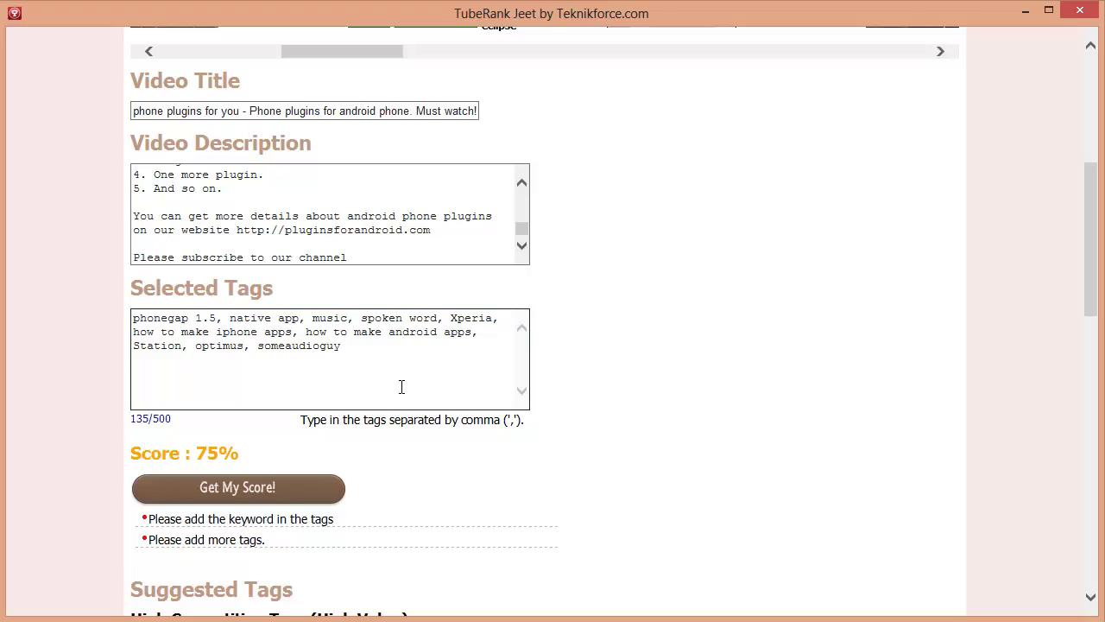
pyautogui.write(', android phone plugins')
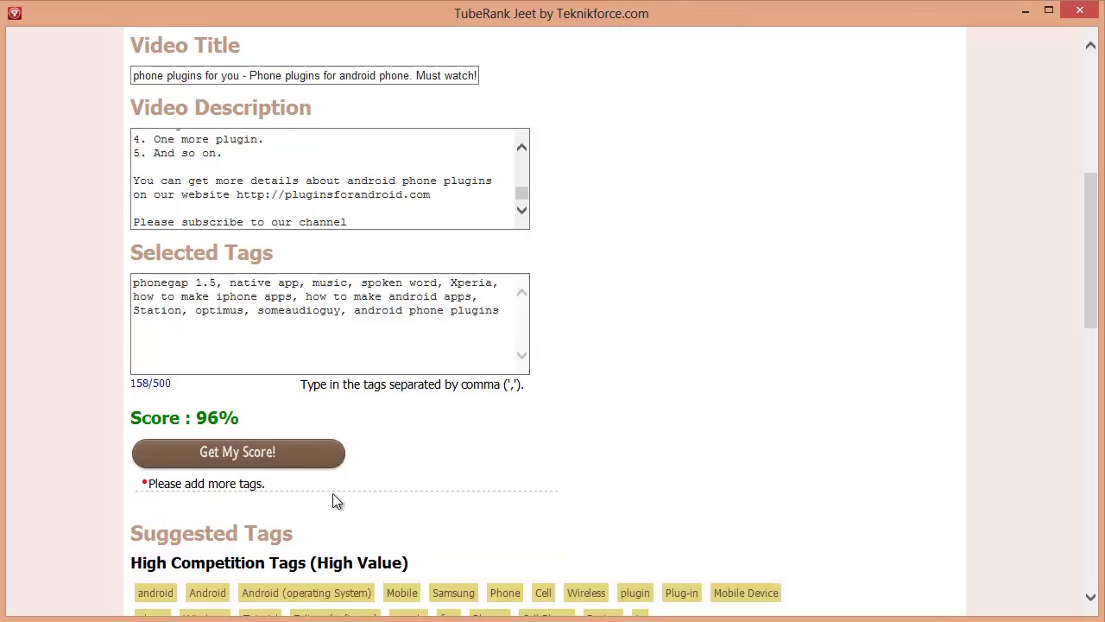
pyautogui.scroll(-1, 336, 501)
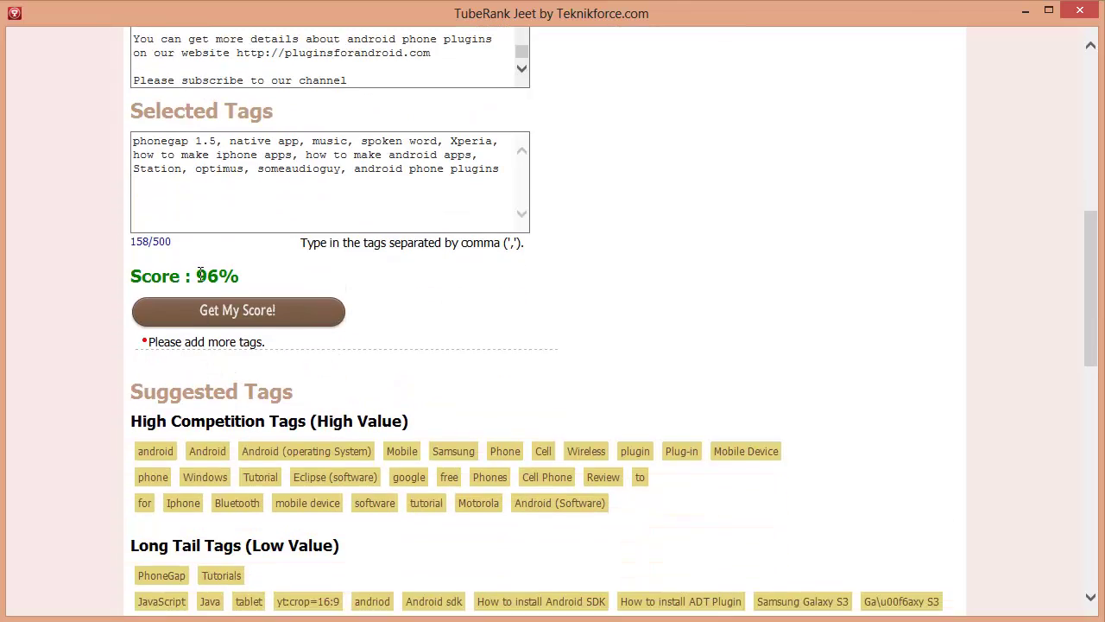
pyautogui.moveTo(205, 273); pyautogui.dragTo(241, 275)
pyautogui.click(242, 278)
# Add Eclipse (software), Mobile, Android, Cell, plugin, Phones, Motorola, mobile device and similar tags, then rescore to 98%.
pyautogui.scroll(1, 485, 329)
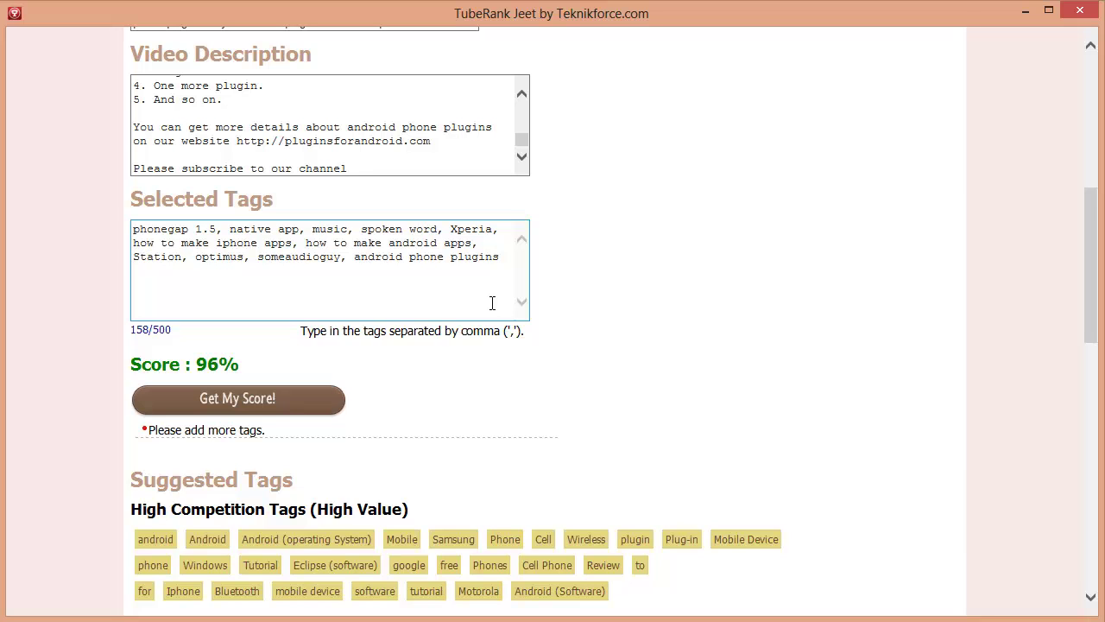
pyautogui.scroll(-3, 492, 307)
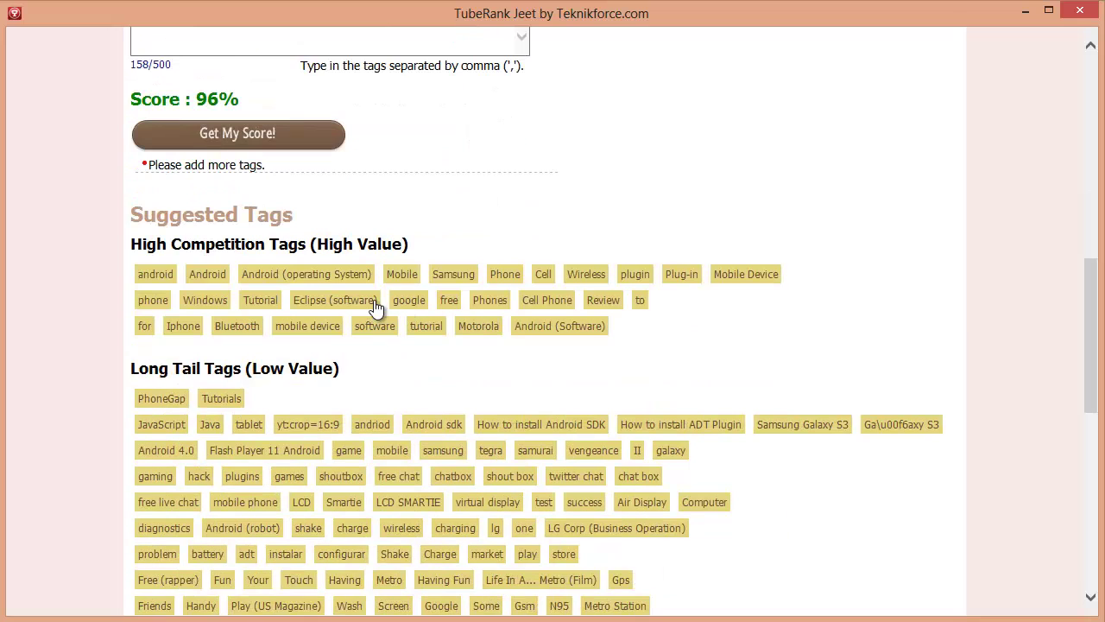
pyautogui.click(371, 302)
pyautogui.click(393, 285)
pyautogui.click(326, 285)
pyautogui.click(223, 285)
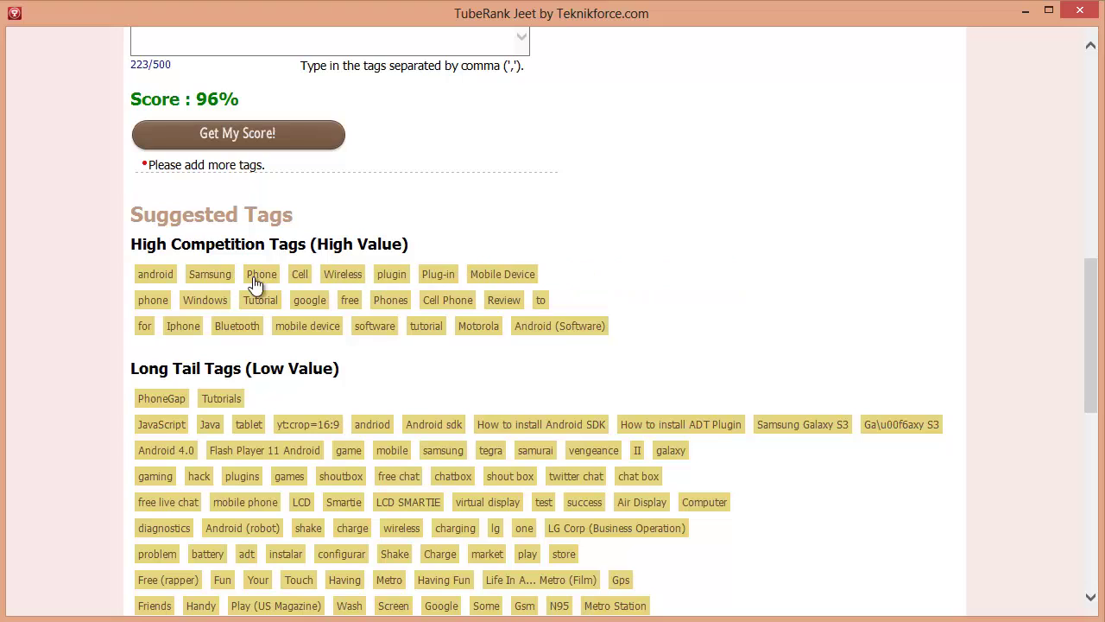
pyautogui.click(290, 277)
pyautogui.click(354, 277)
pyautogui.click(402, 303)
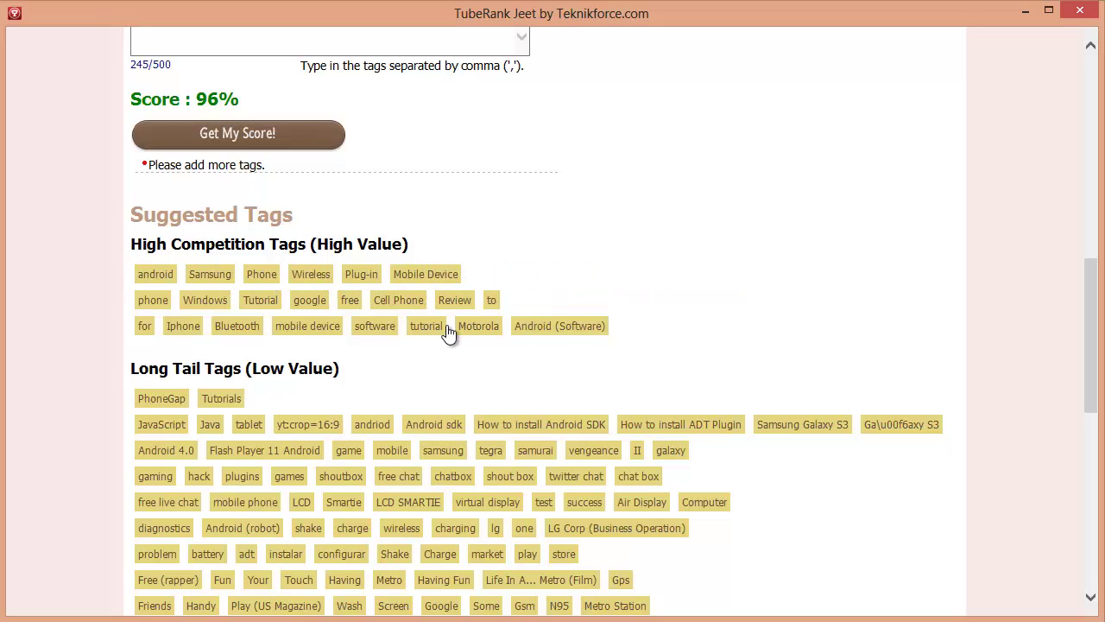
pyautogui.click(537, 332)
pyautogui.click(462, 333)
pyautogui.click(332, 333)
pyautogui.scroll(2, 289, 335)
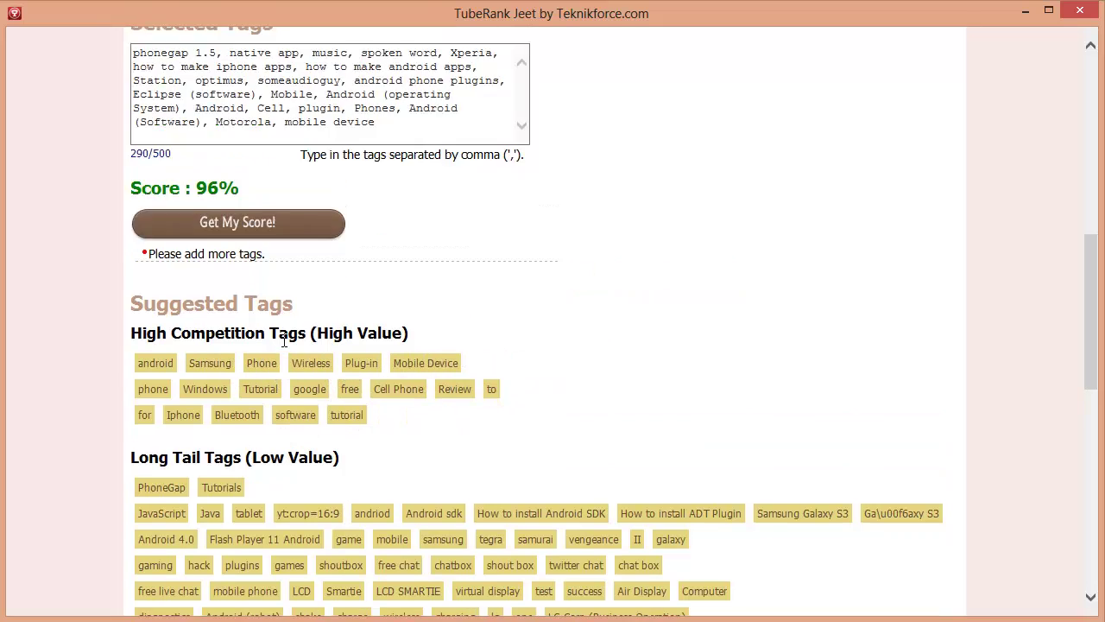
pyautogui.scroll(1, 263, 328)
pyautogui.click(285, 406)
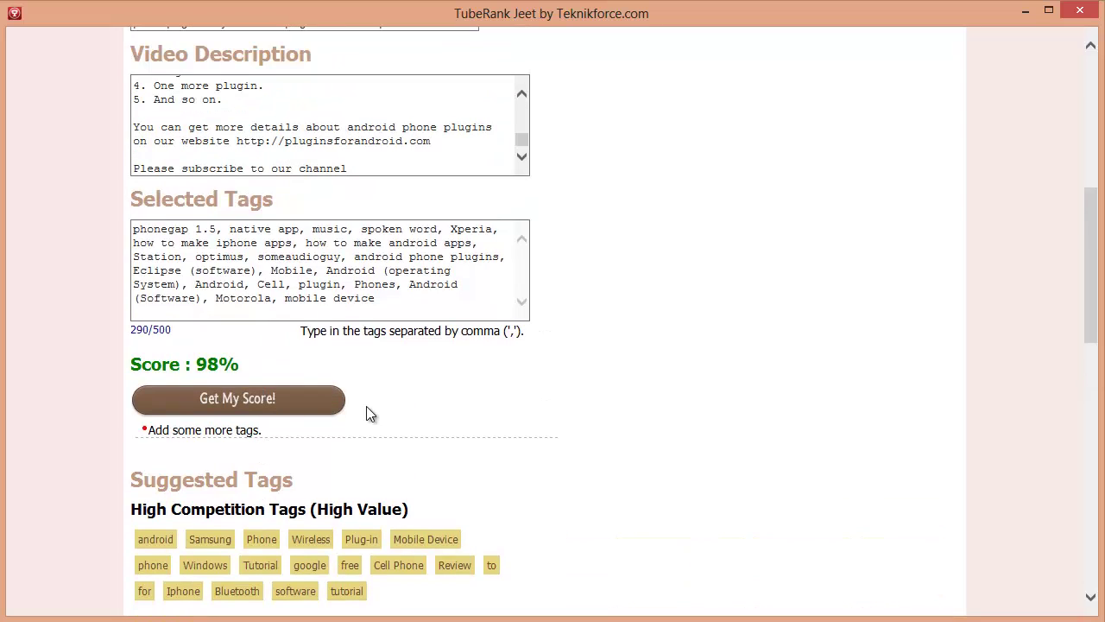
# Review the 'Android phone plugins for you' title, description and 290-character tag list at 98%.
pyautogui.scroll(5, 366, 406)
pyautogui.scroll(-2, 367, 405)
pyautogui.scroll(-2, 367, 406)
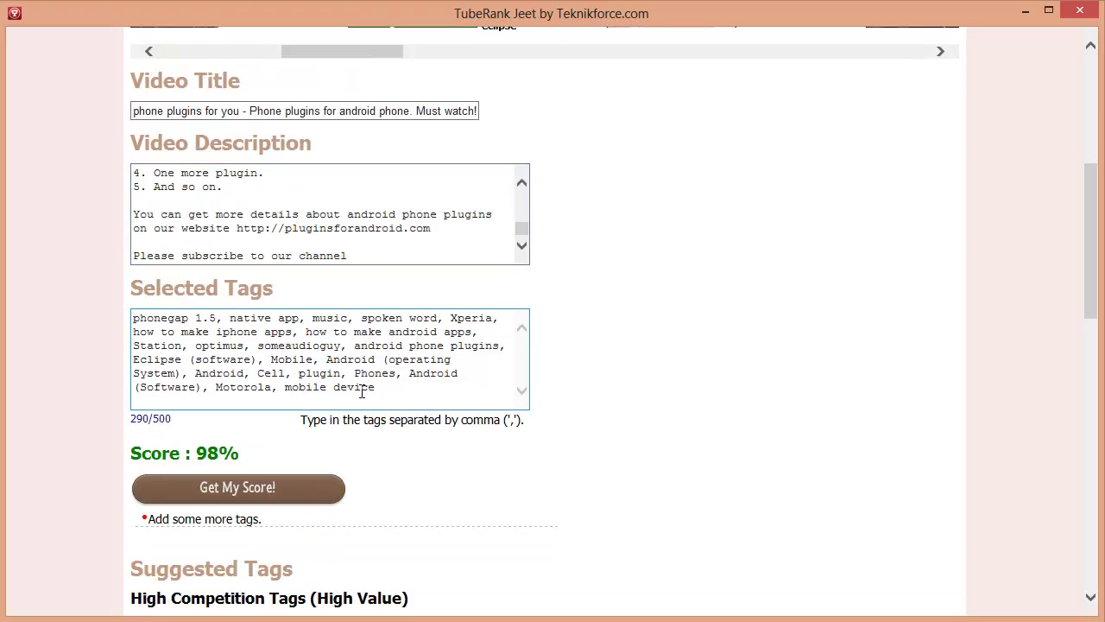
pyautogui.scroll(1, 362, 390)
pyautogui.moveTo(150, 197); pyautogui.dragTo(93, 192)
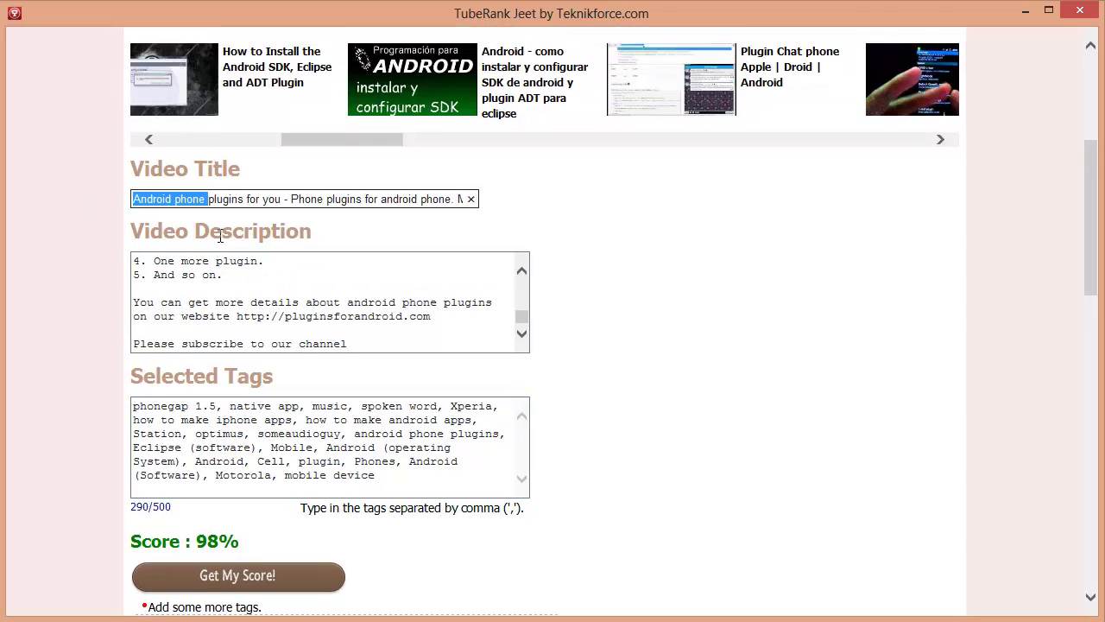
pyautogui.click(203, 290)
pyautogui.scroll(-1, 197, 338)
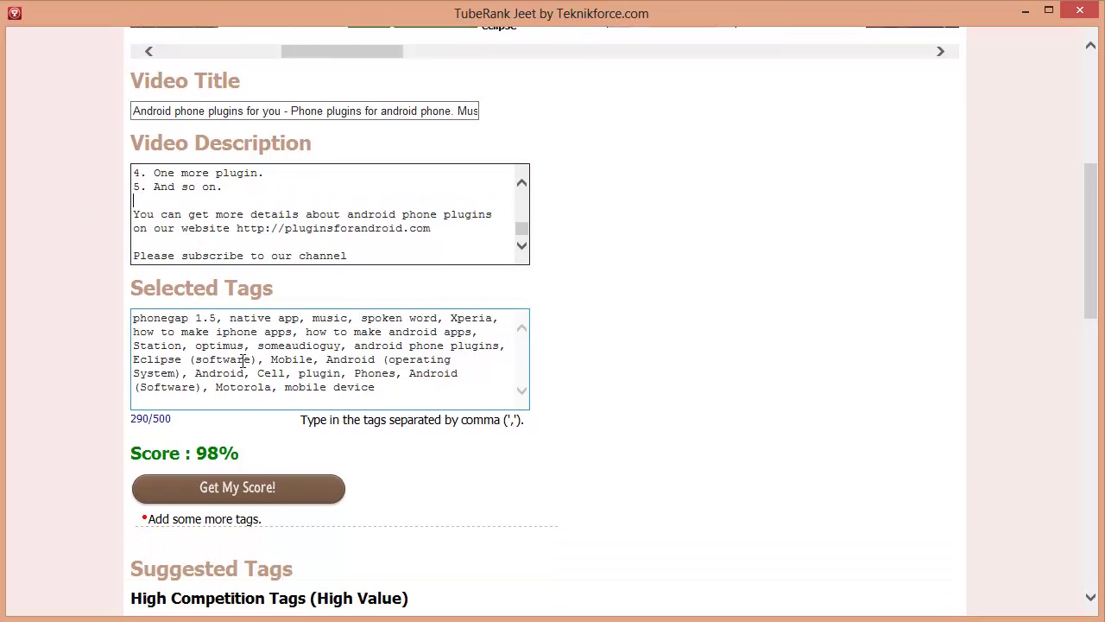
pyautogui.moveTo(486, 387); pyautogui.dragTo(115, 279)
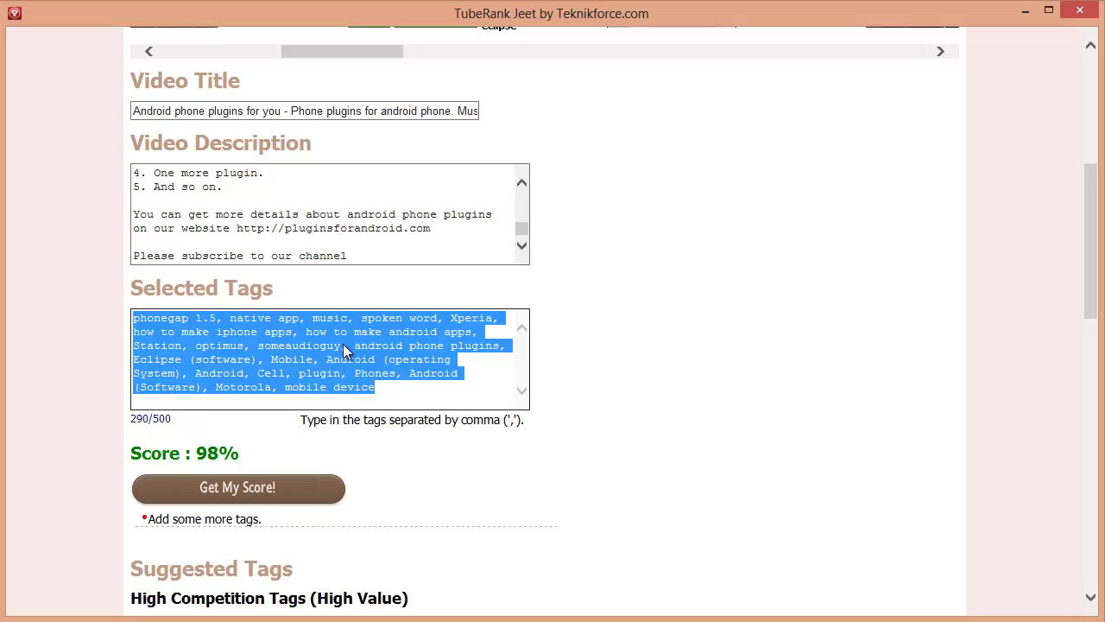
pyautogui.scroll(1, 342, 350)
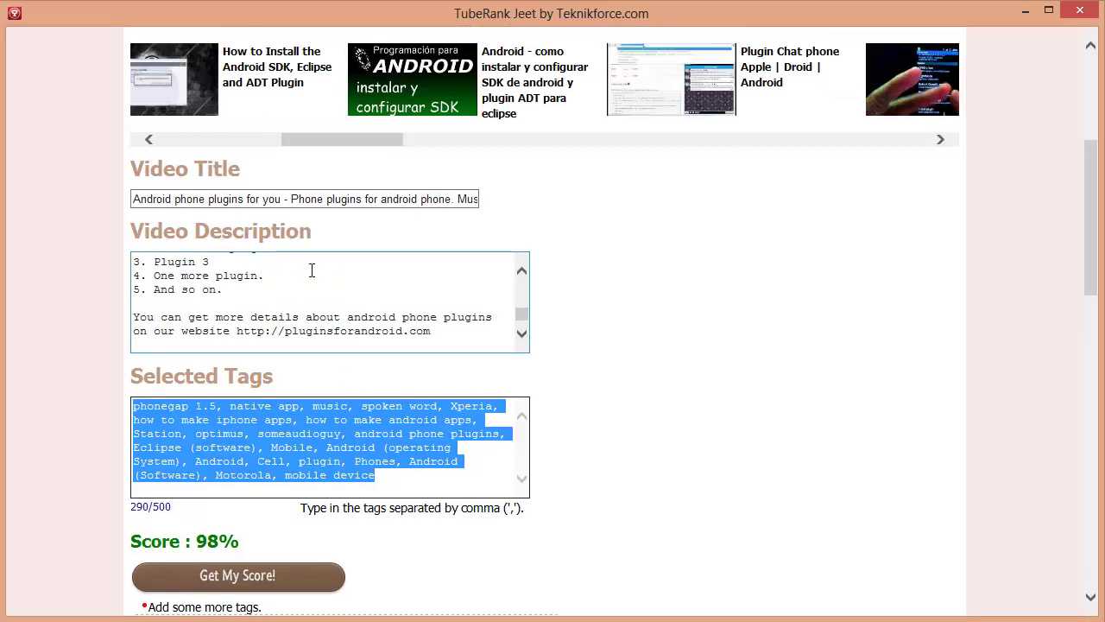
pyautogui.click(320, 296)
pyautogui.scroll(7, 355, 314)
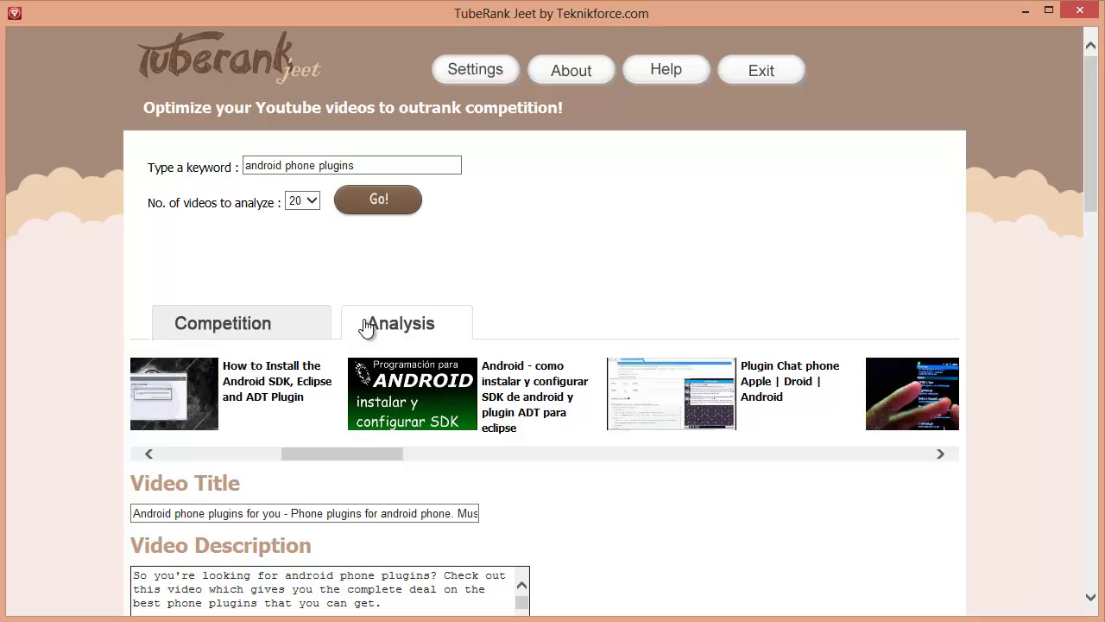
pyautogui.scroll(-2, 493, 299)
pyautogui.scroll(2, 496, 302)
pyautogui.scroll(-5, 316, 238)
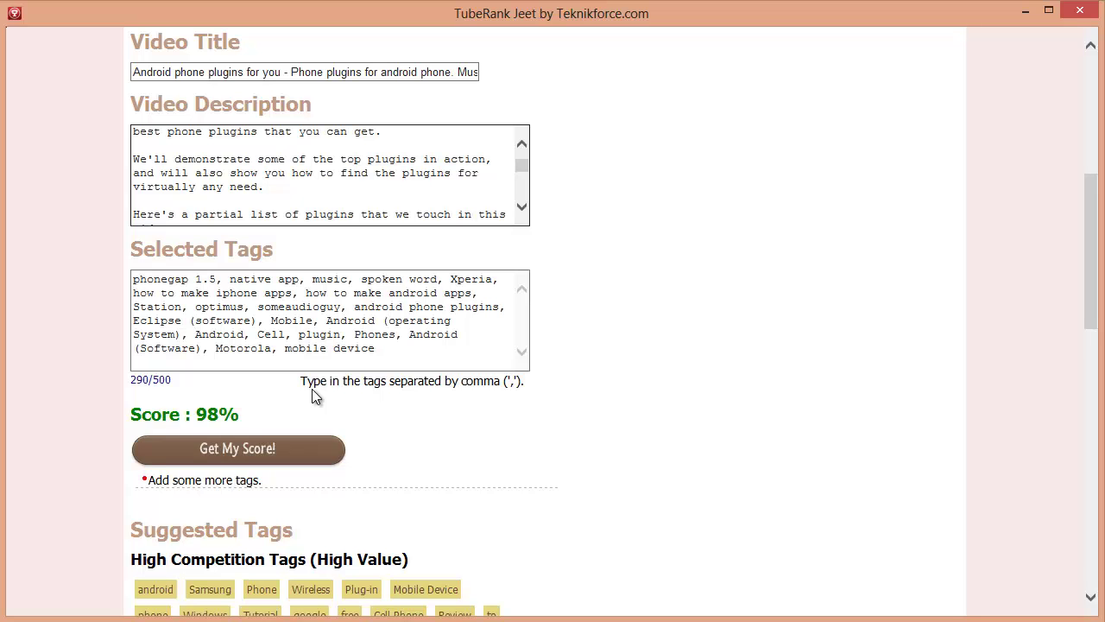
pyautogui.scroll(2, 523, 475)
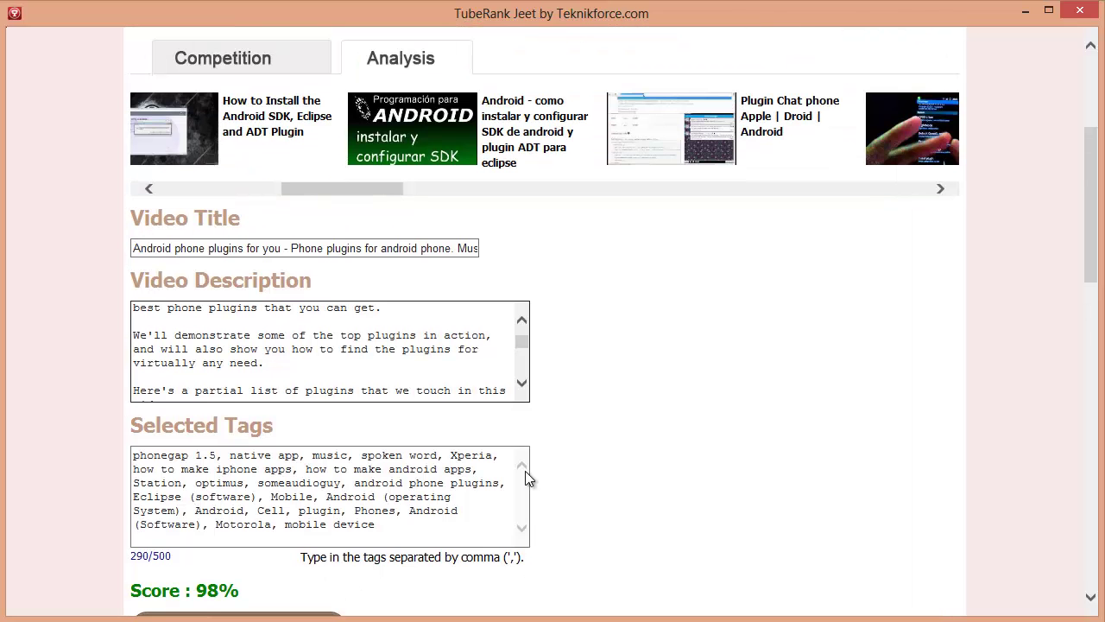